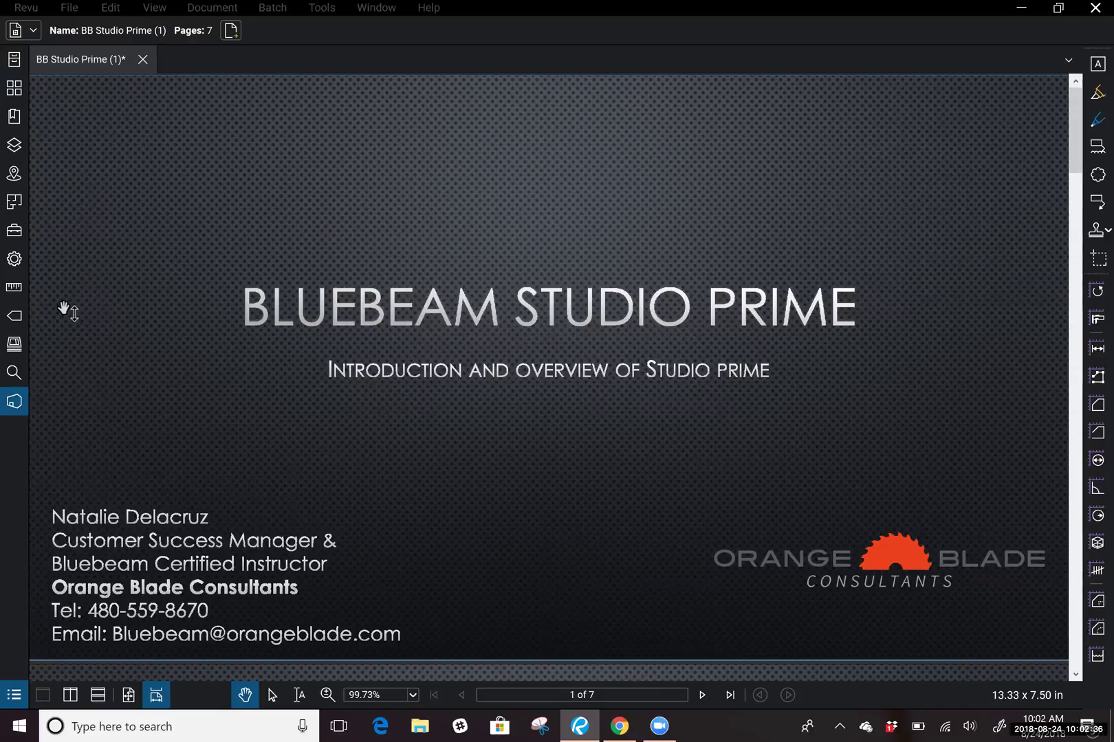
Advance the slides to page 2 of 7, the Studio Prime overview with three bullets
click(366, 688)
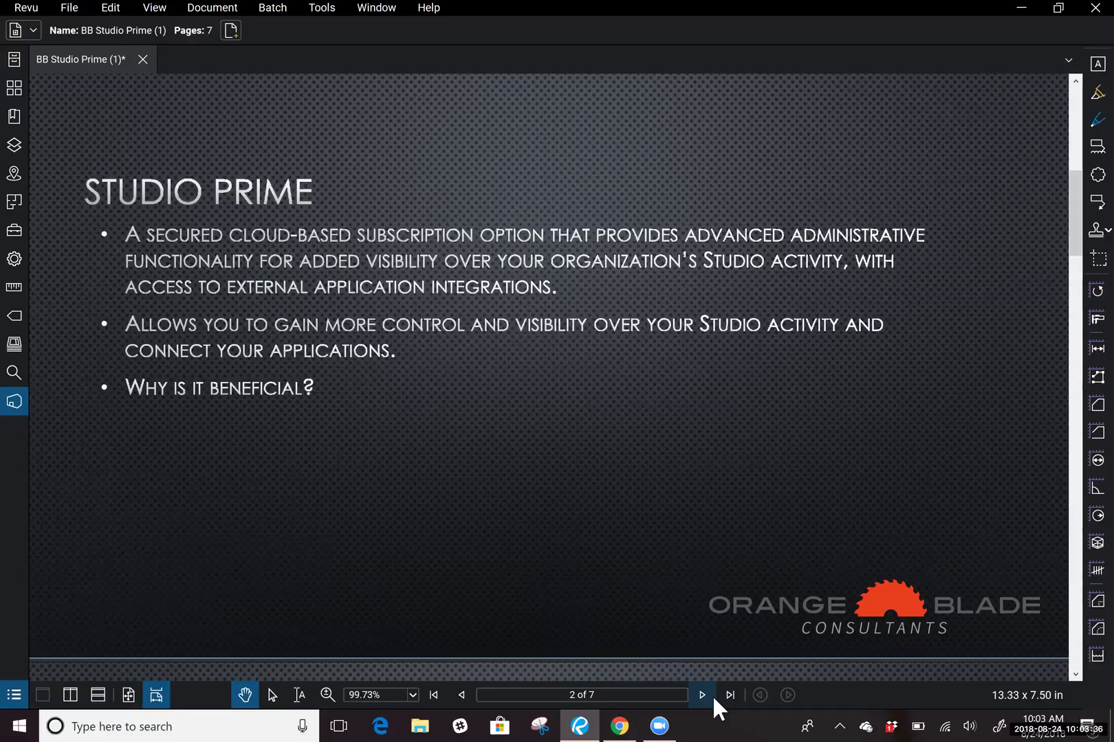
Go to page 3 of 7, the Key Benefits slide with nine featured Studio API integrations
click(712, 696)
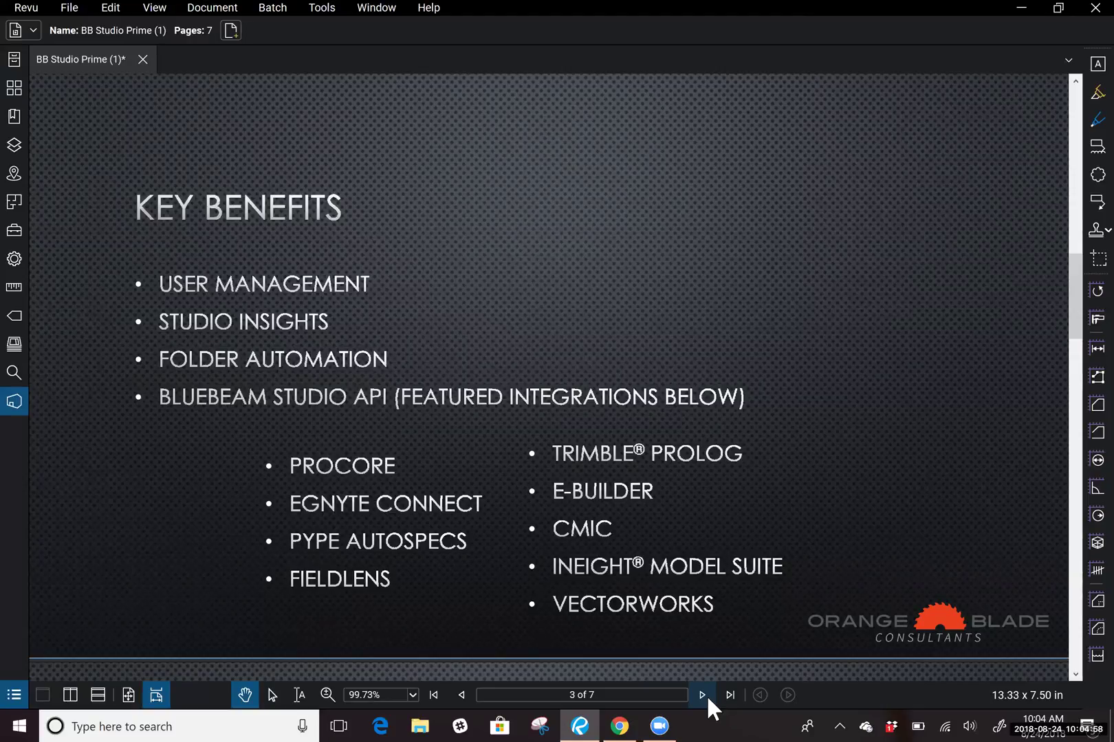
Go to page 4 of 7, the Types of Users slide defining Members and Collaborators
click(706, 697)
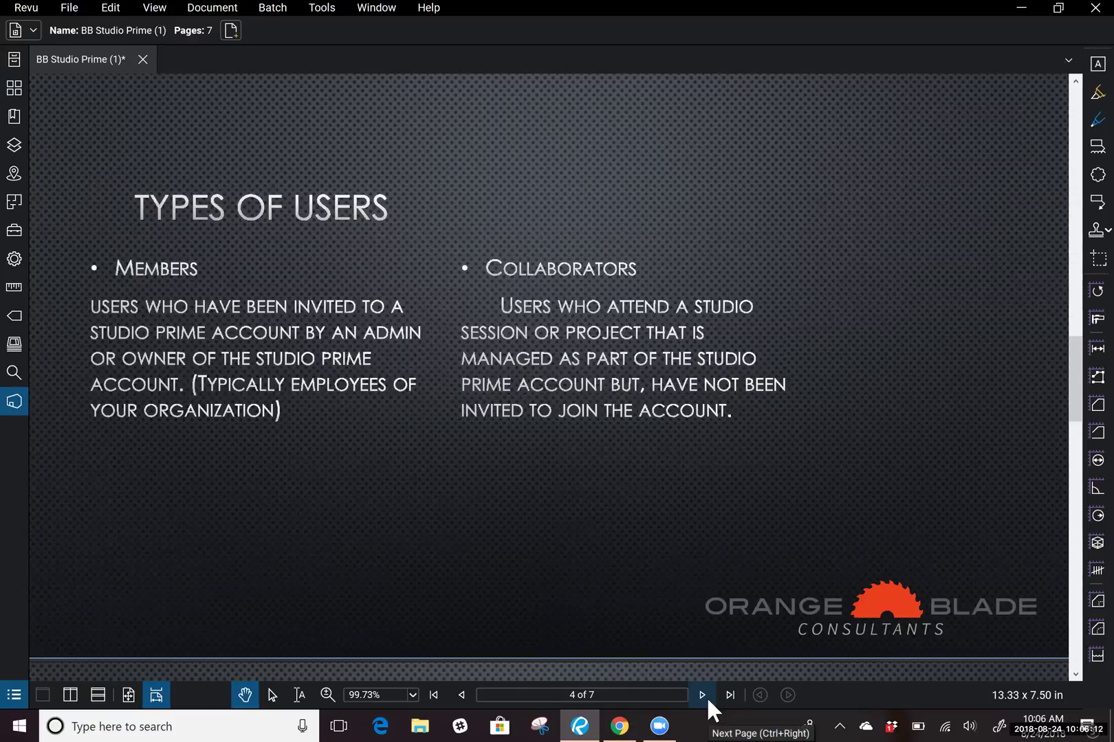
Go to page 5 of 7, the Member Roles slide listing Members, Admin and Owners
click(708, 701)
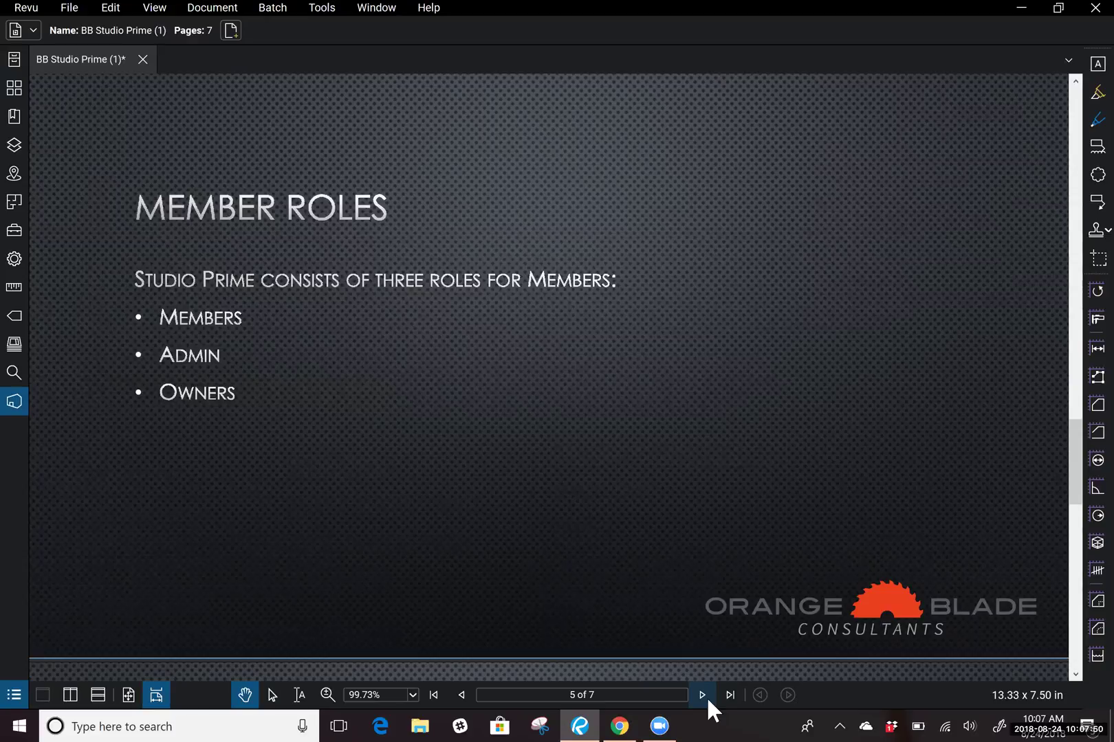
Show slide 6 on project and session management, then return to the WORD to PDF automation page
click(707, 700)
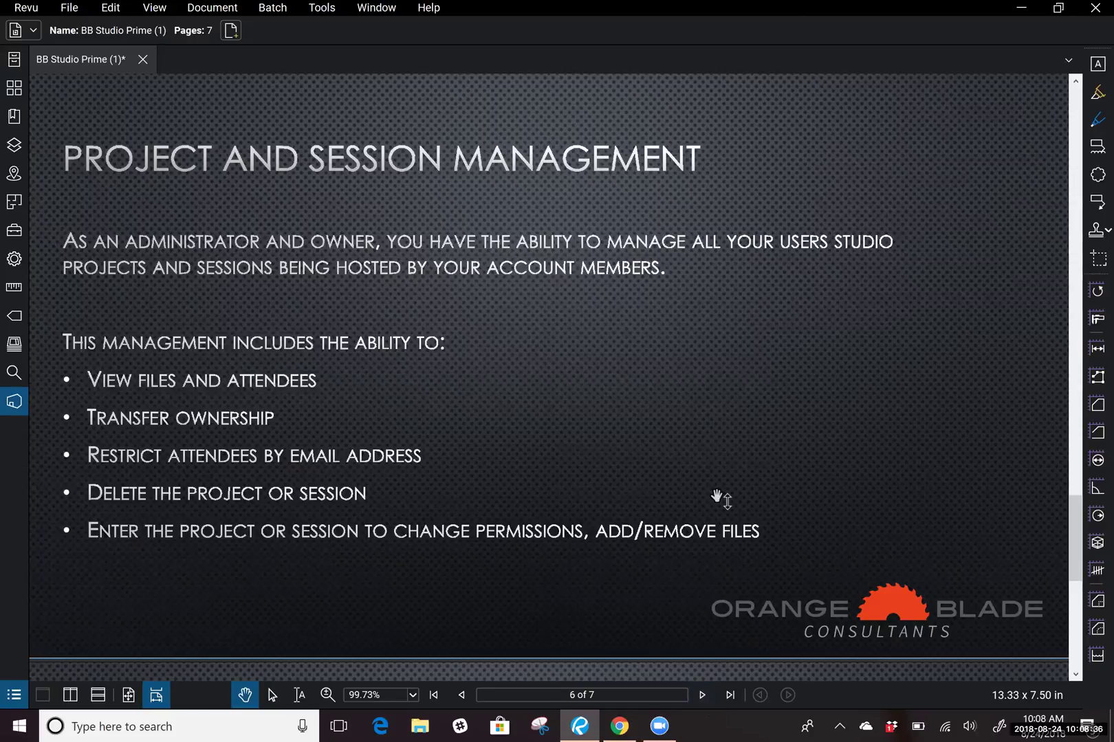
scroll(723, 512, up, 2)
scroll(723, 513, down, 3)
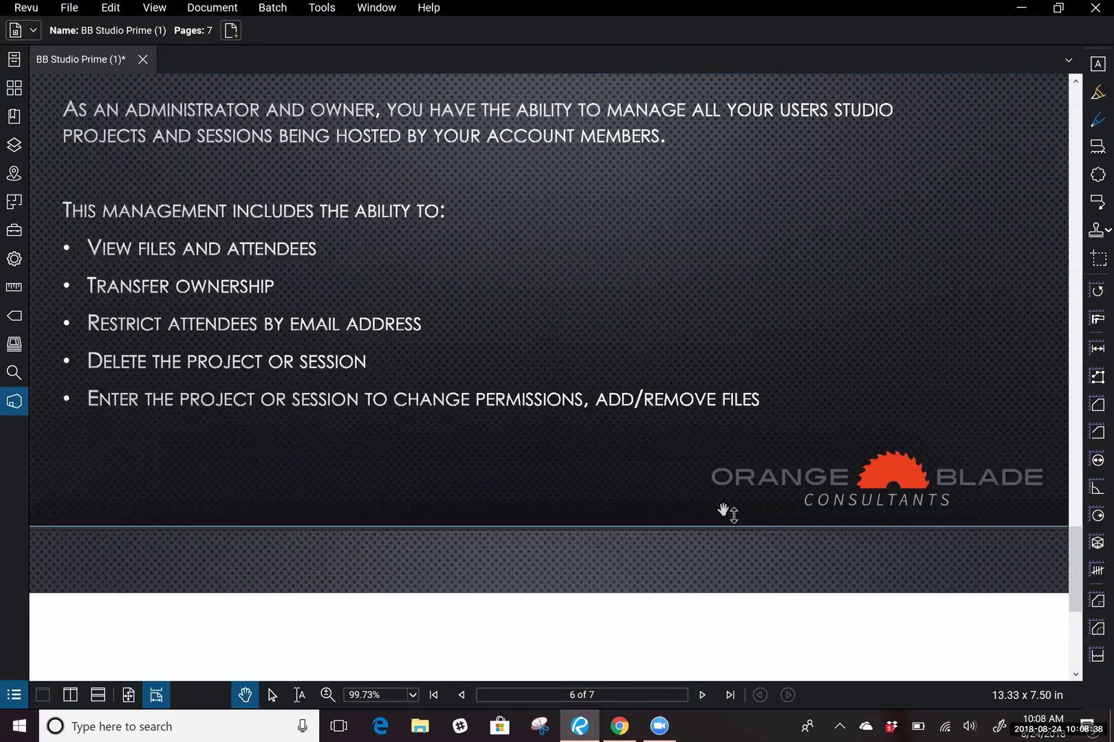
scroll(718, 522, down, 1)
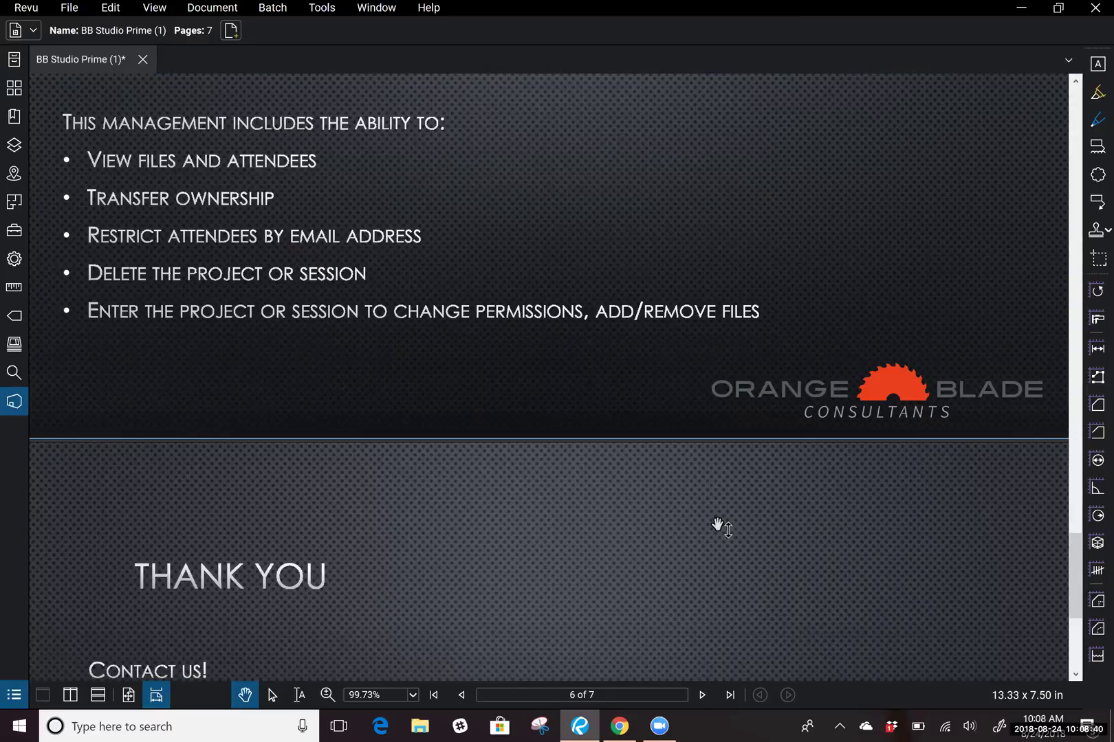
scroll(718, 523, up, 3)
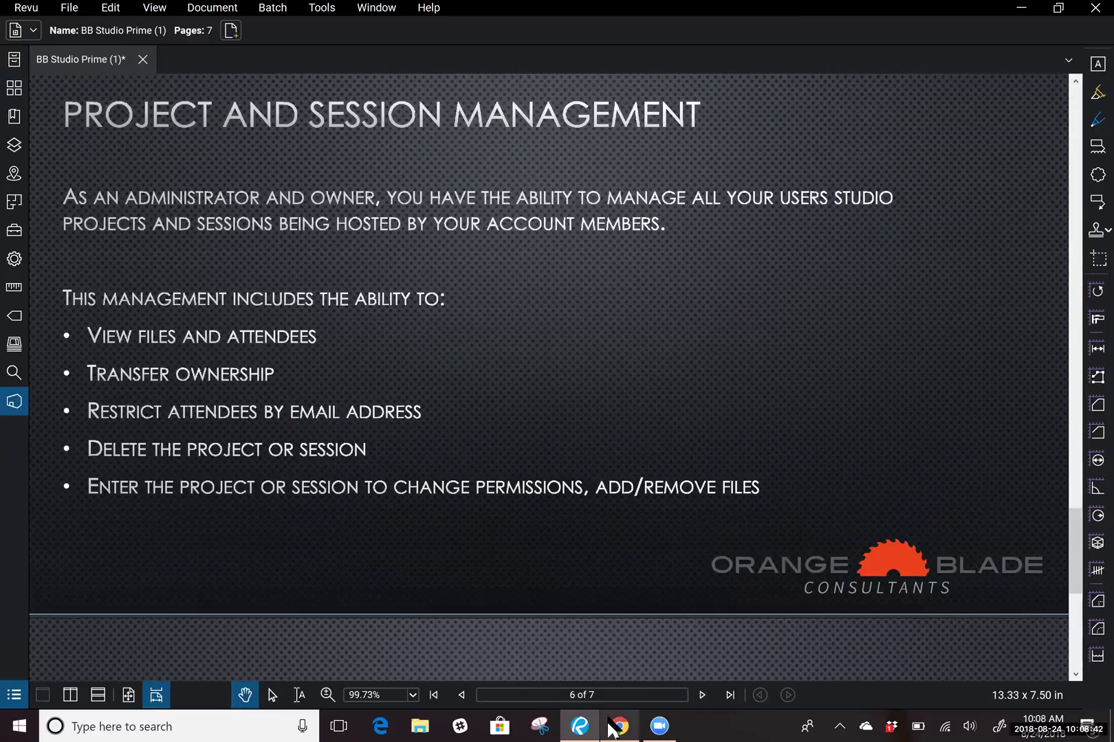
click(609, 725)
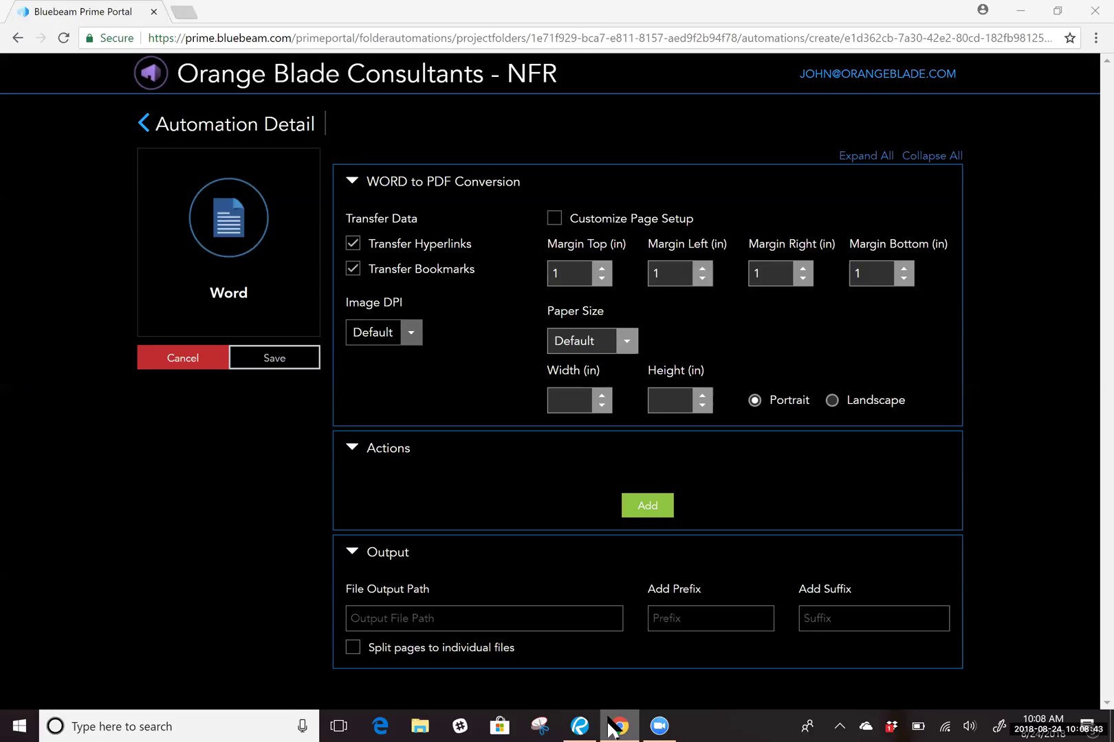
Go back to the home dashboard showing 45 projects, 3 sessions, 11 active automations and 10/100 users
click(151, 73)
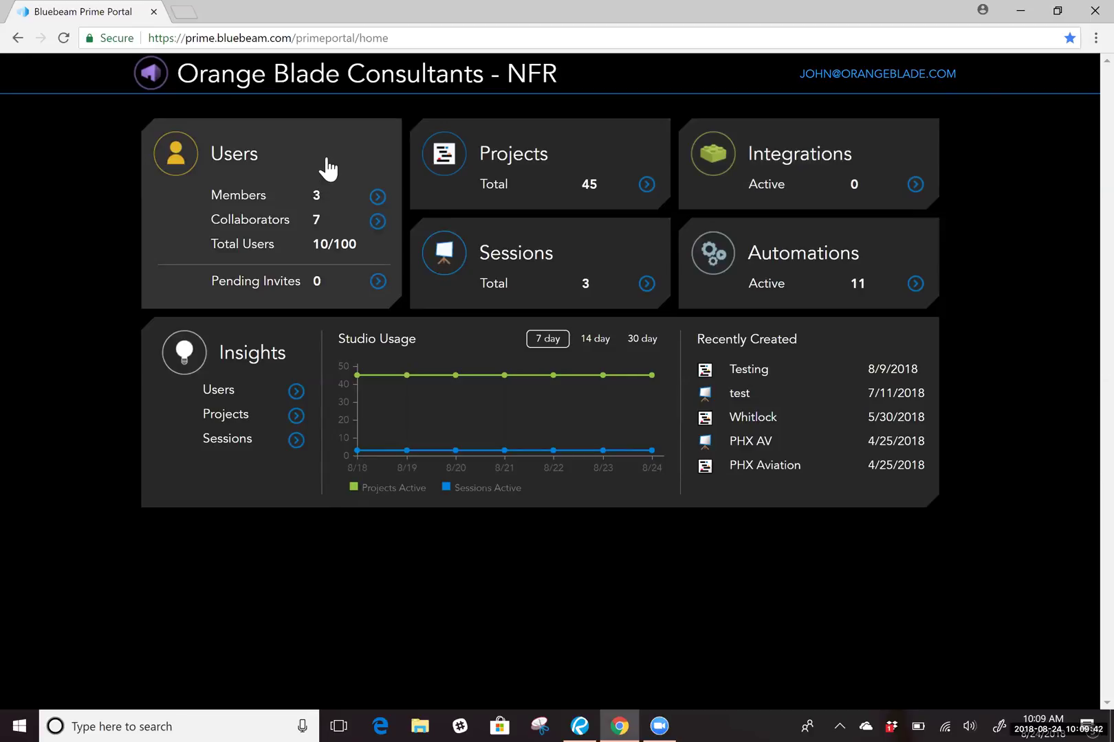
Open Users and review the Collaborators, Pending Invites and Blocked tabs, ending on the three Members
click(329, 170)
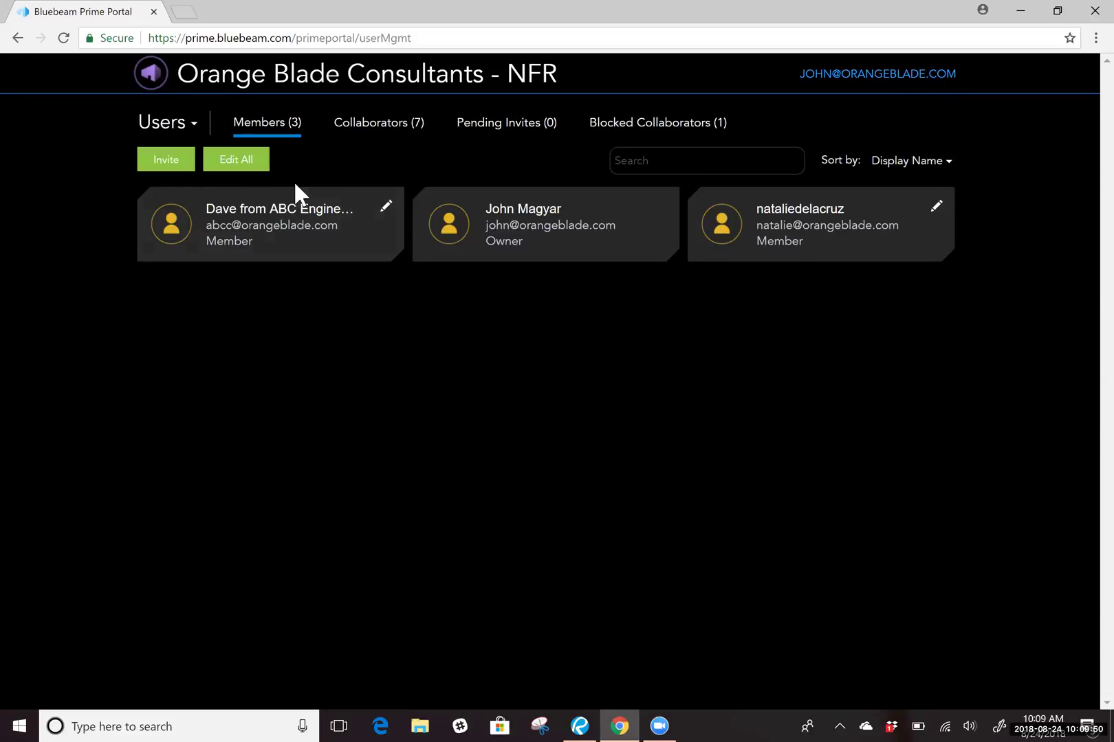
click(351, 125)
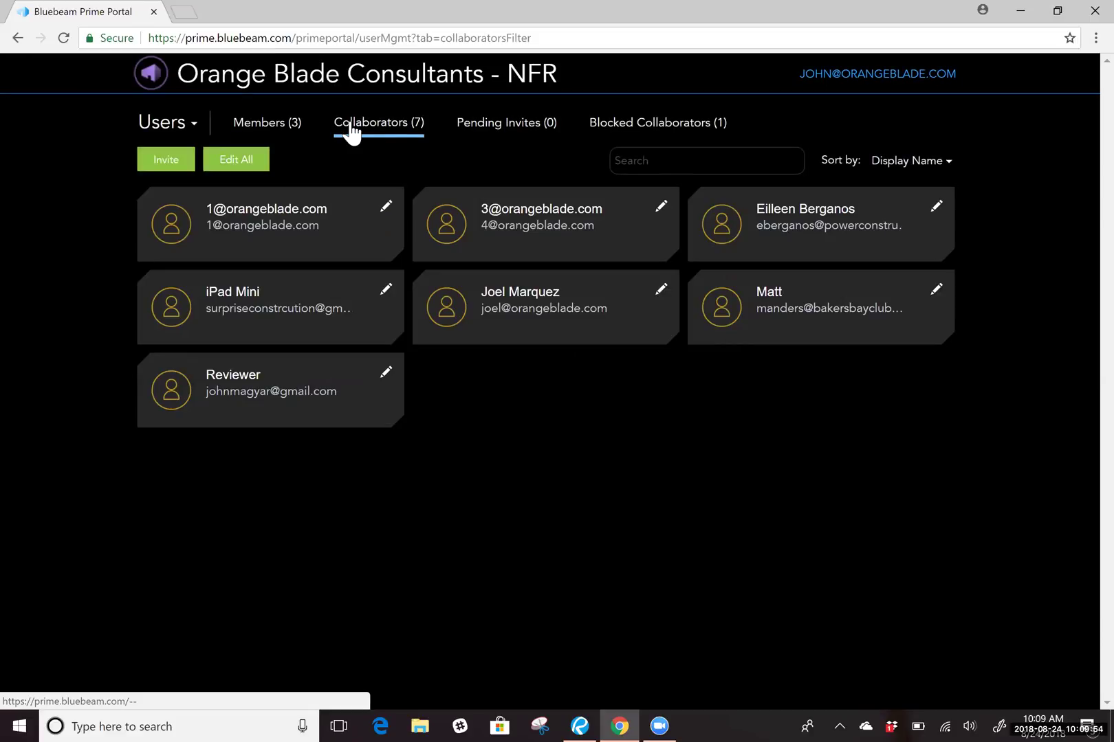
click(474, 123)
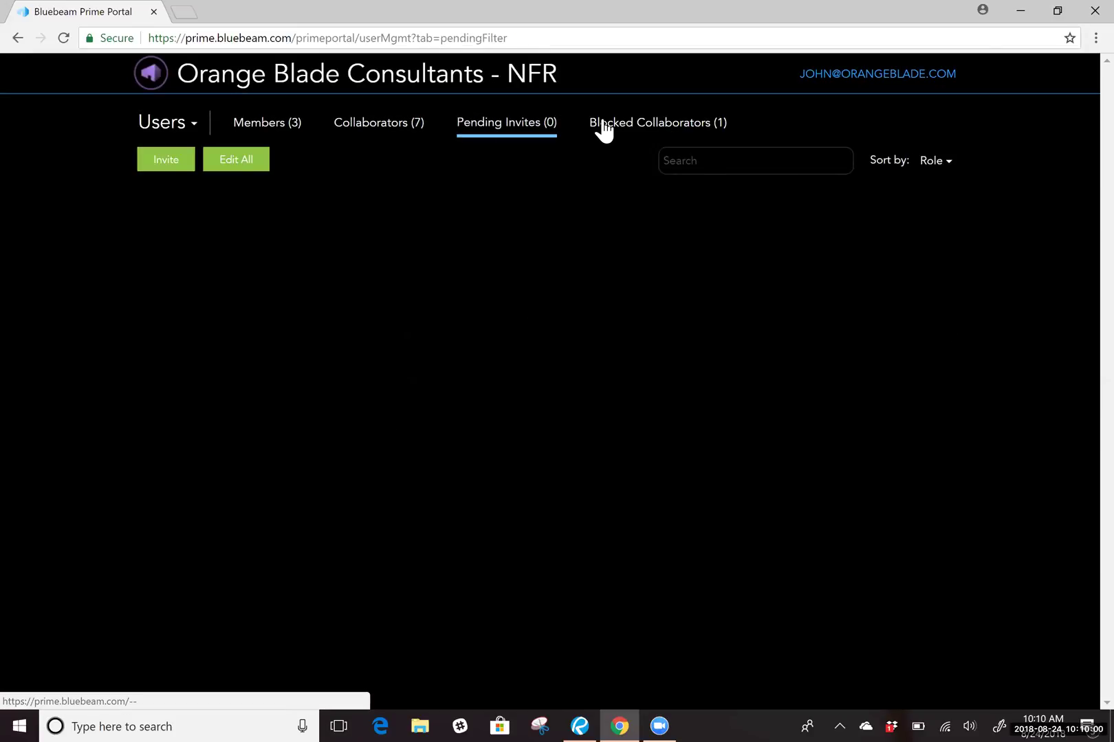
click(604, 124)
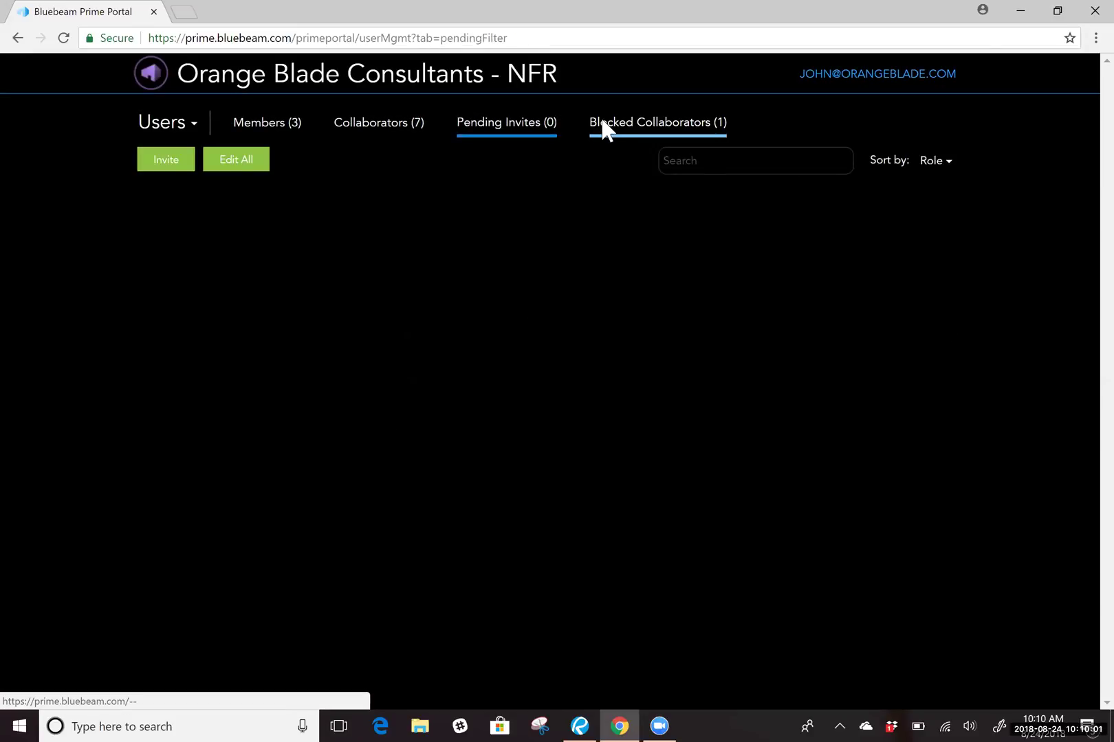
click(293, 129)
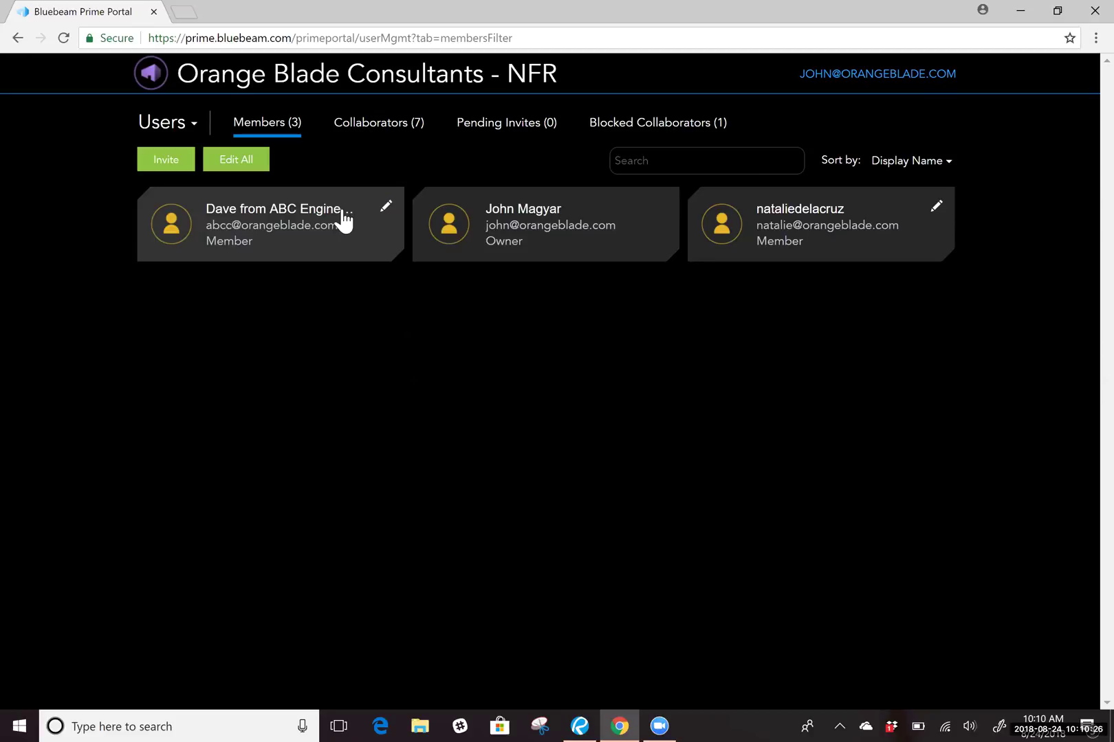
click(300, 228)
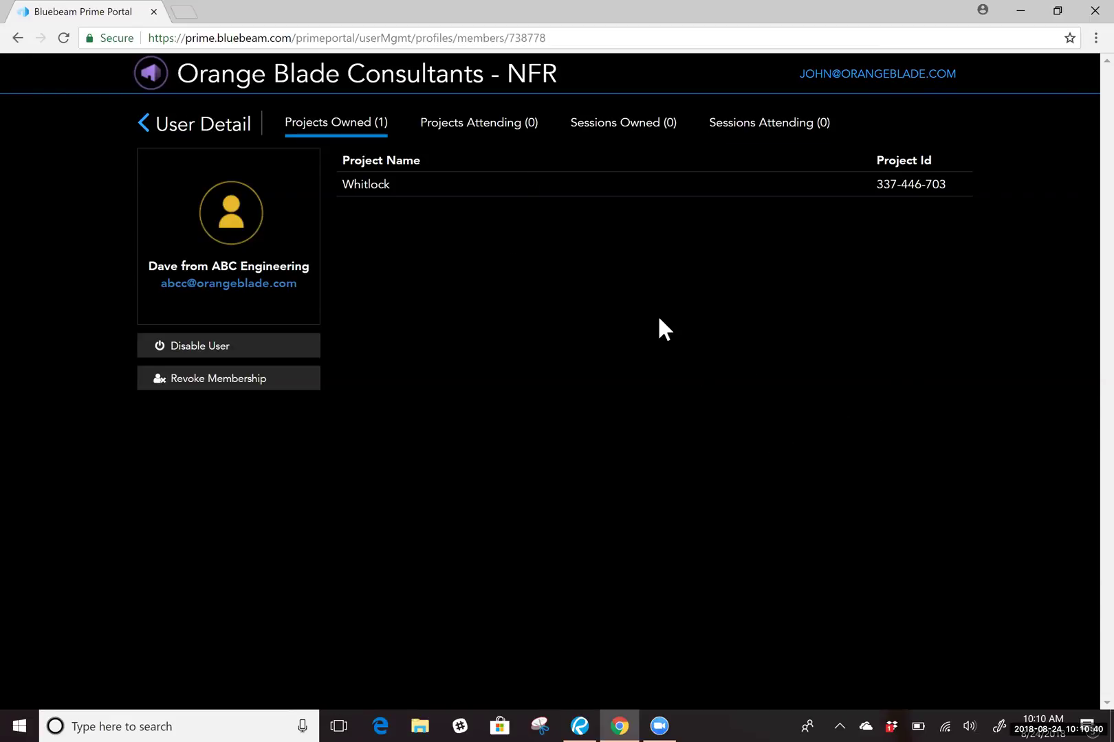
click(200, 350)
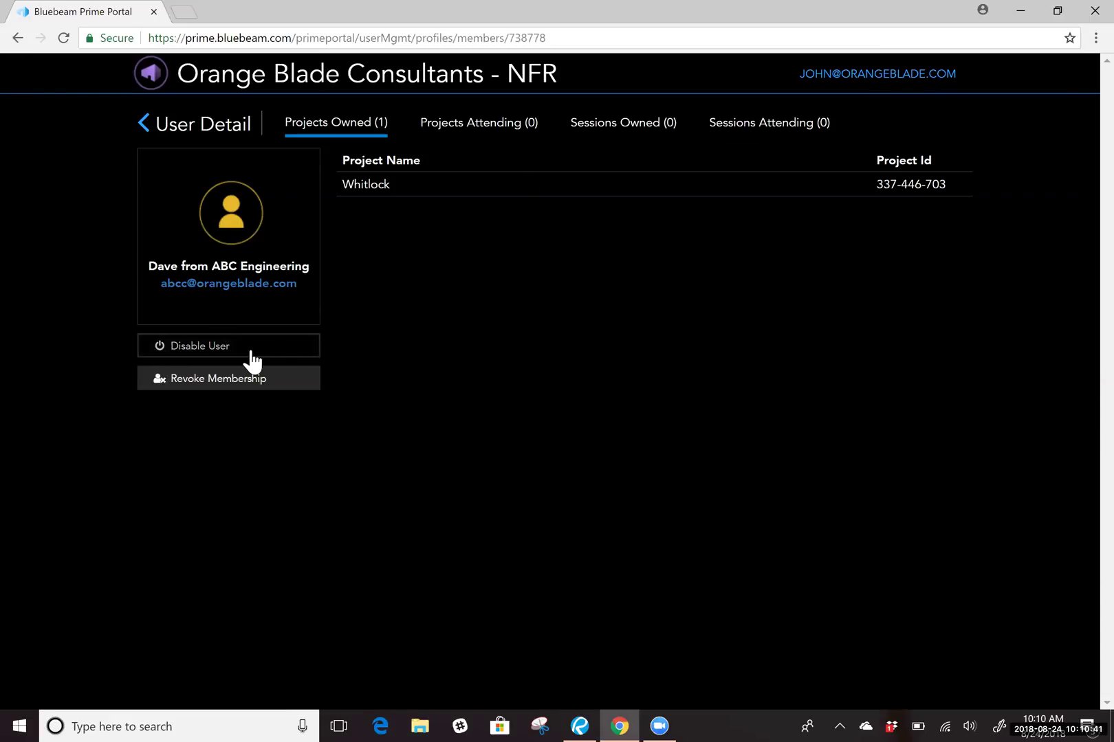
click(277, 385)
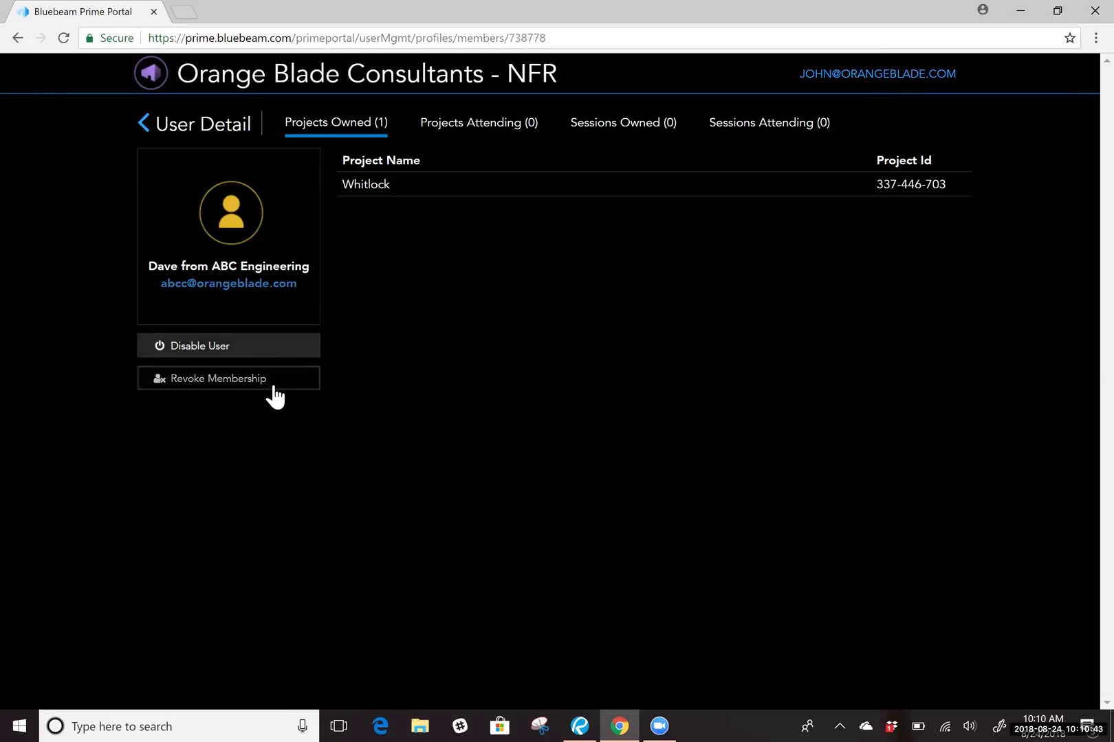
click(137, 126)
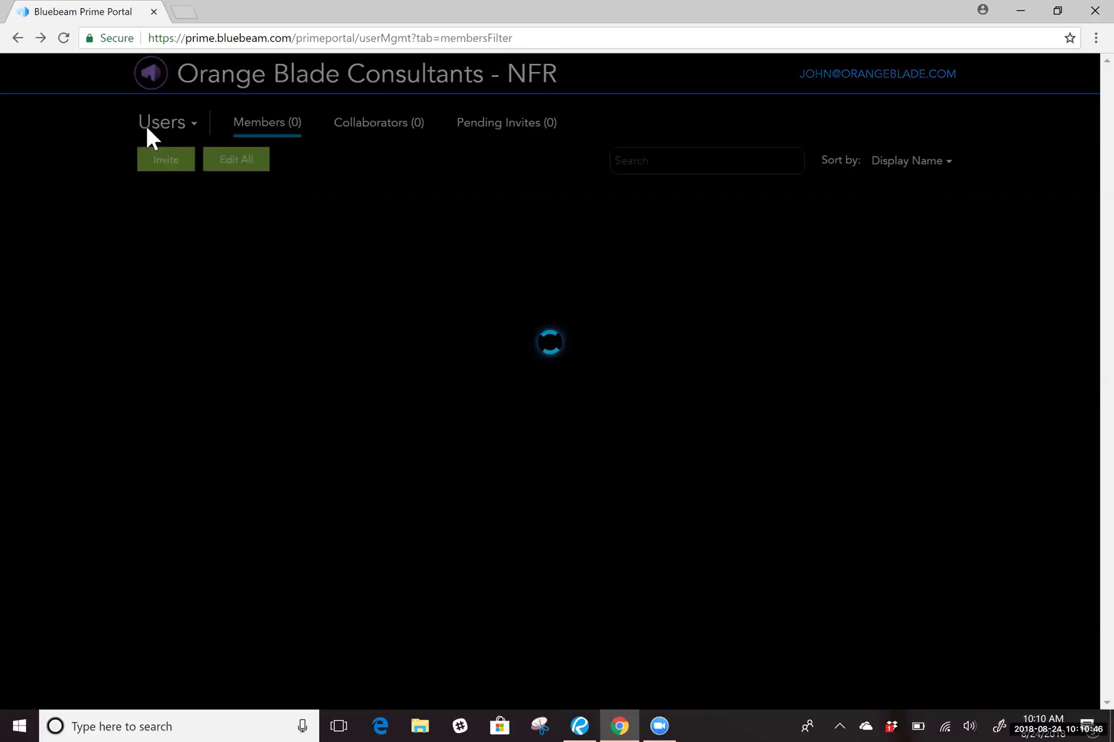
Review one collaborator's attended projects and sessions, then return to the list of seven collaborators
click(413, 146)
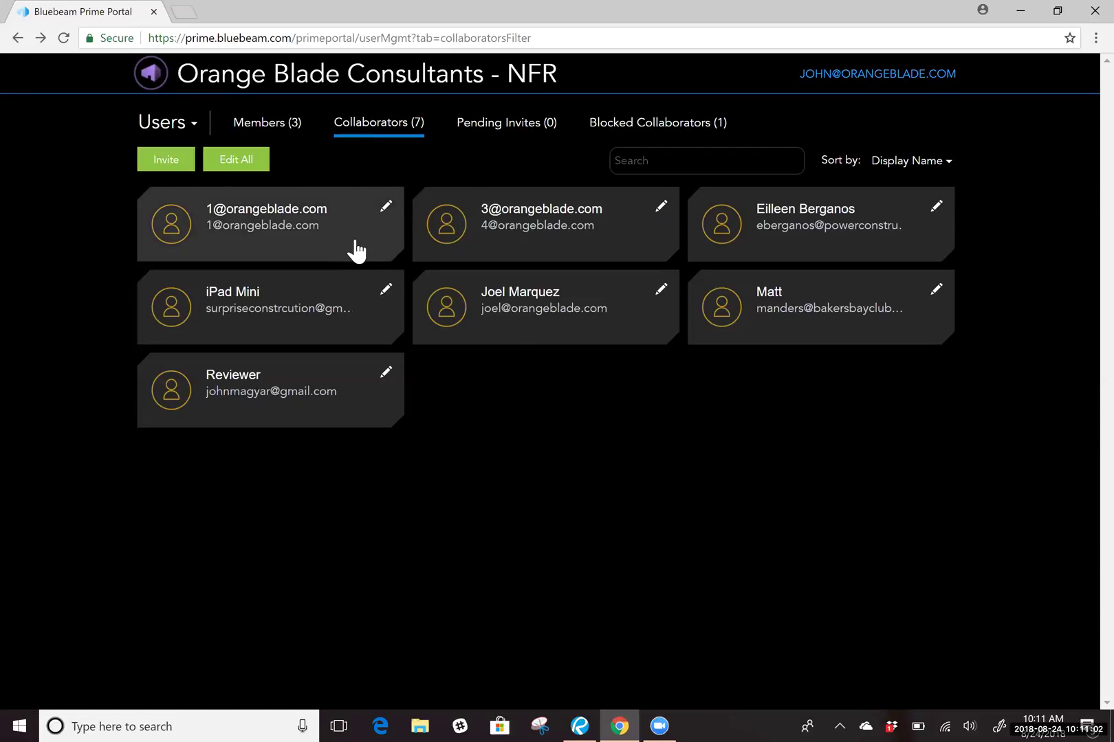
click(538, 322)
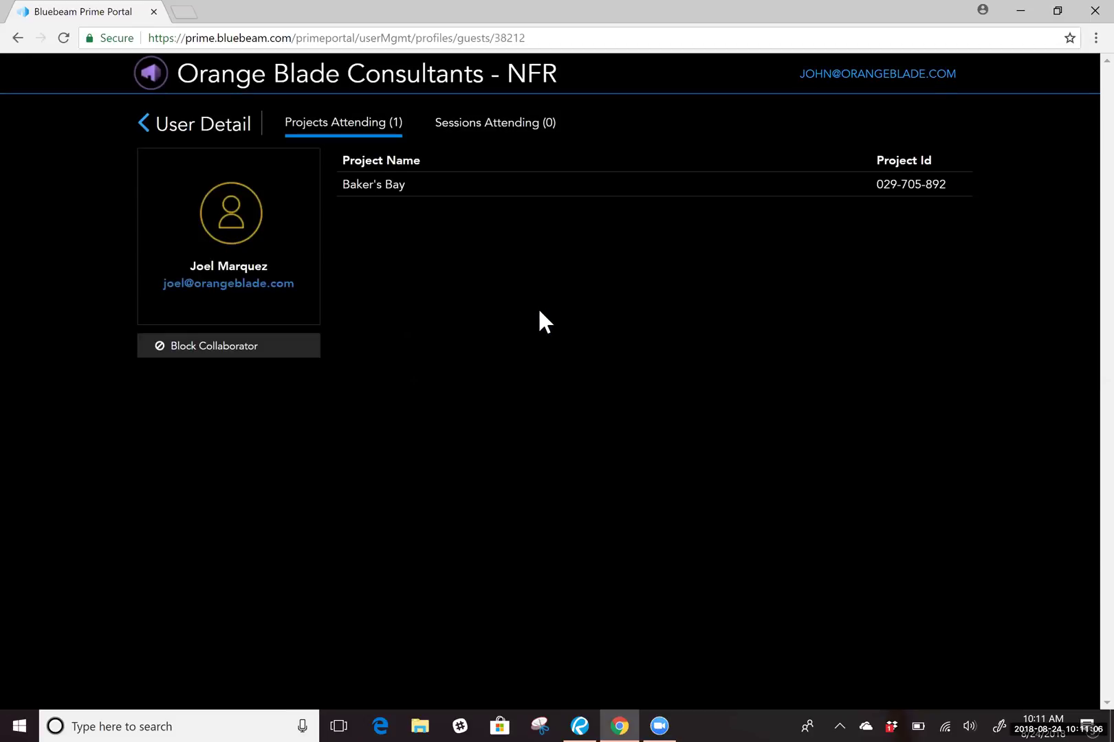
click(469, 127)
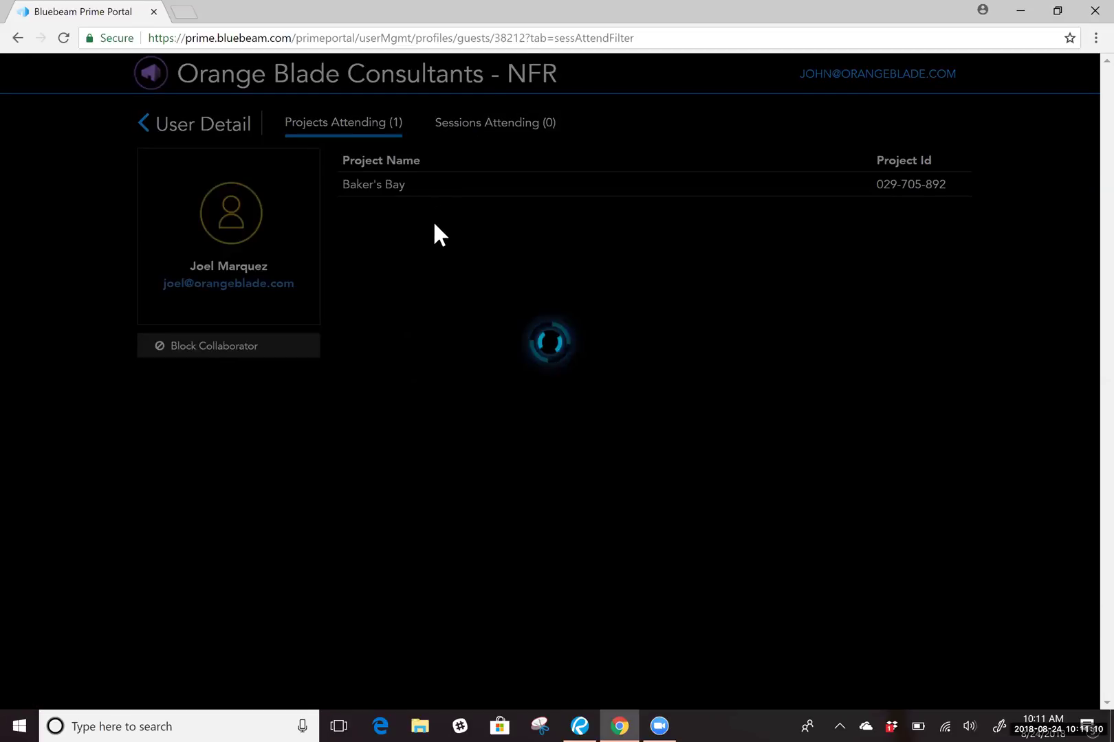
click(370, 128)
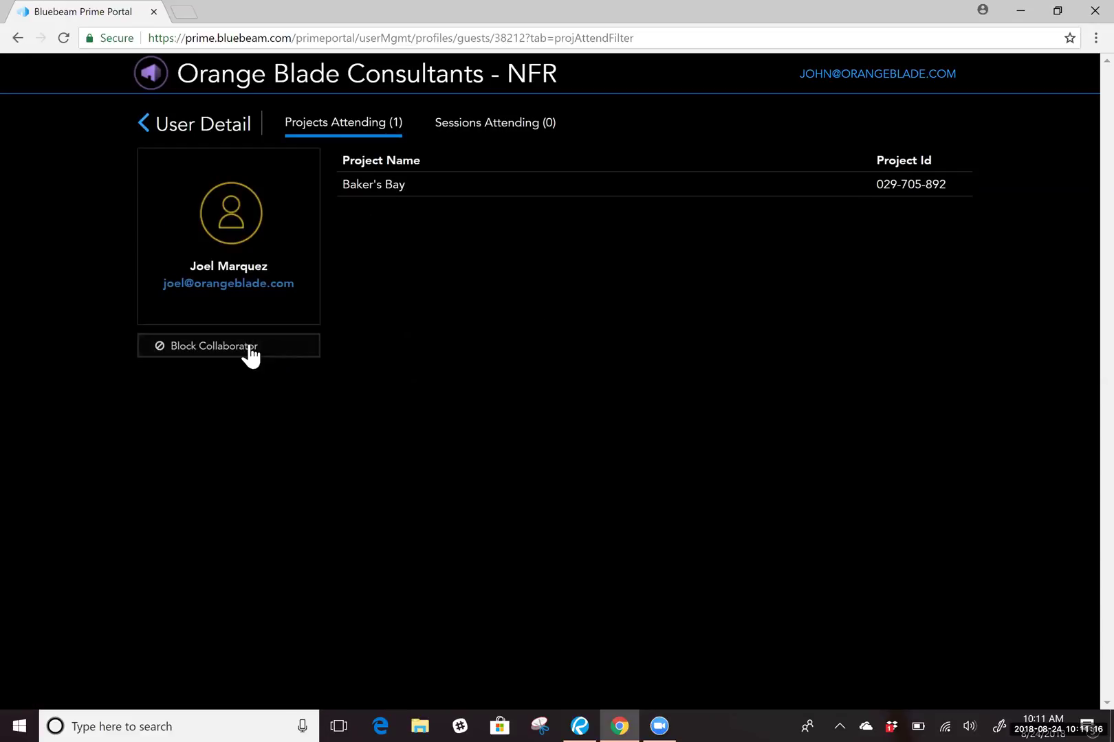
click(146, 125)
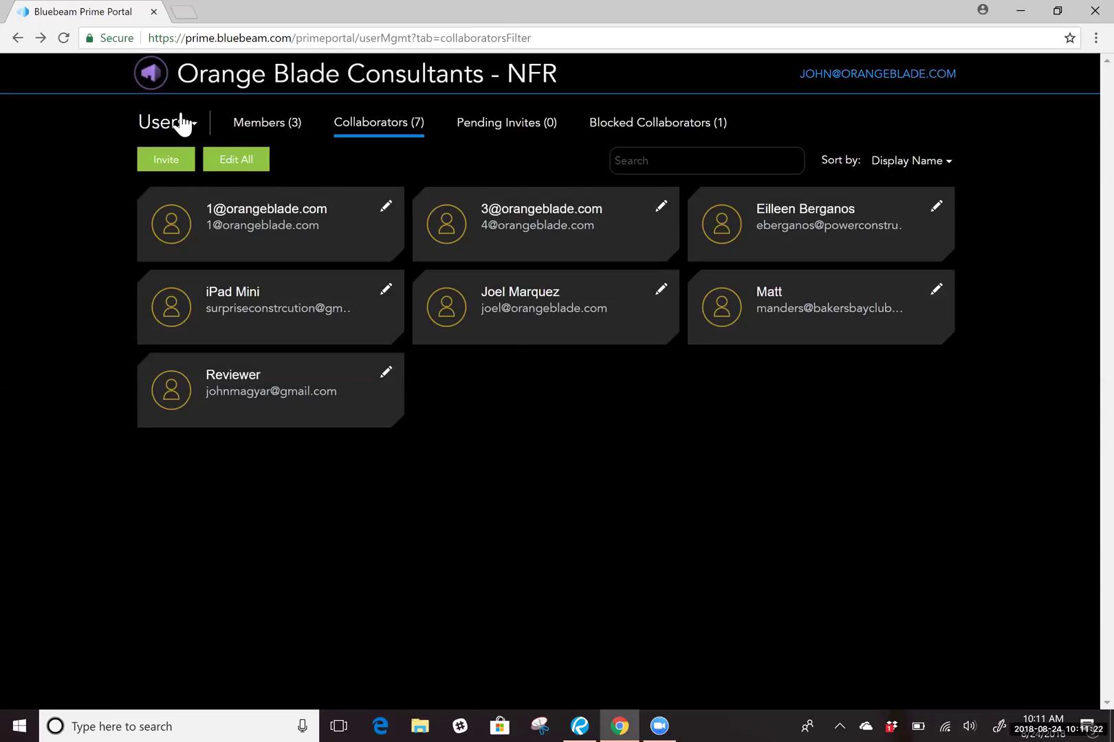
Check Pending Invites and the blank Invite Members form, then return to the three-member Users list
click(521, 137)
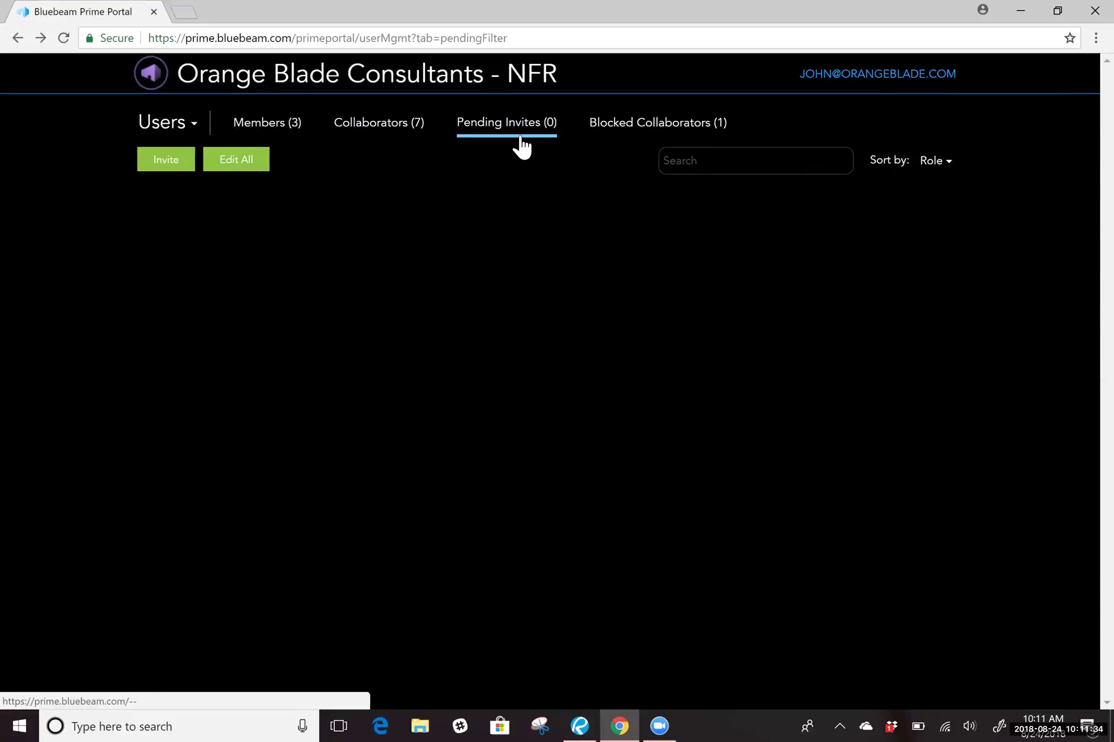
click(165, 165)
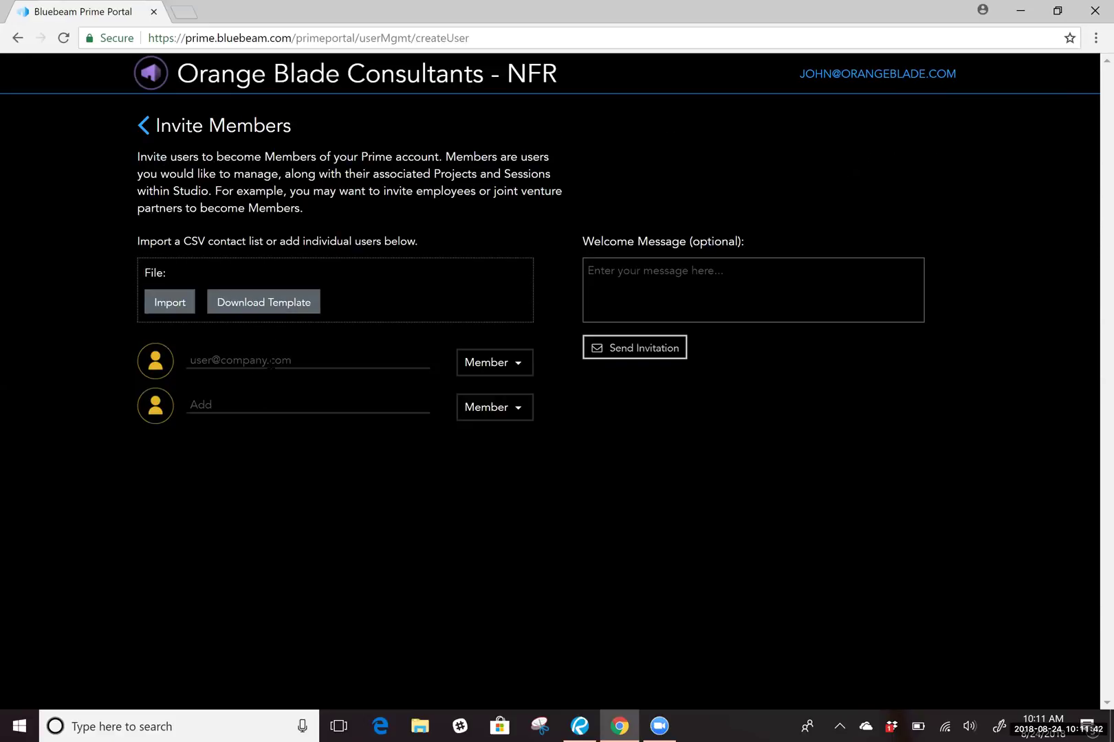
click(687, 289)
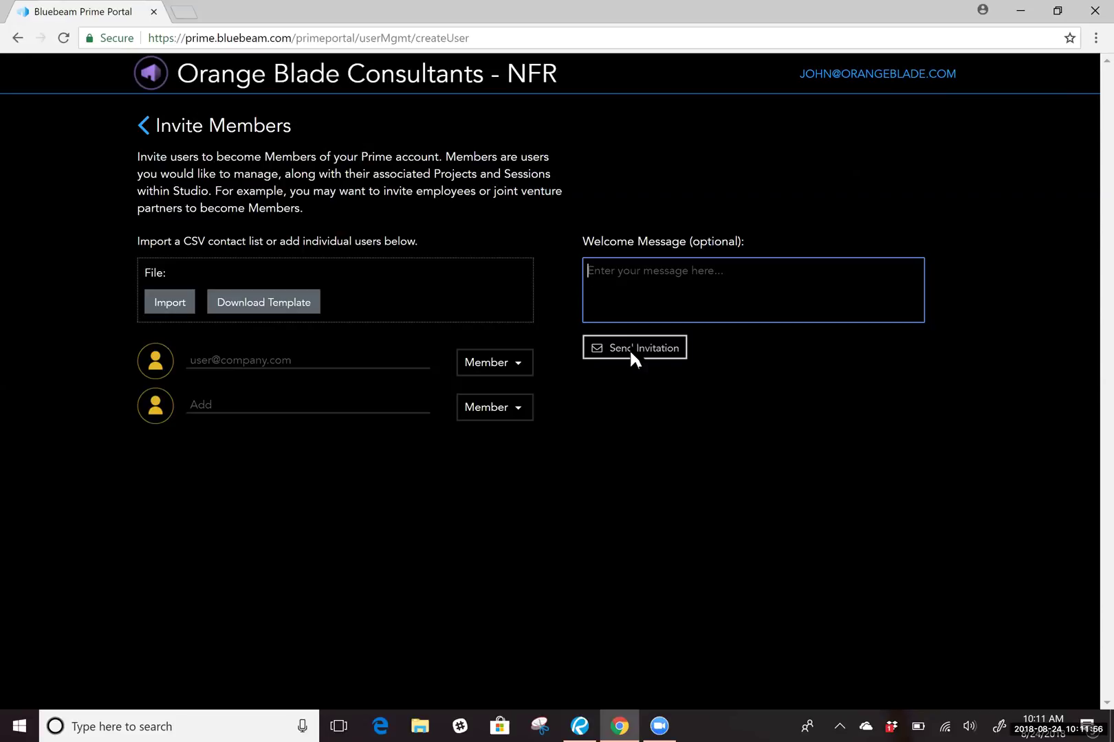
click(146, 136)
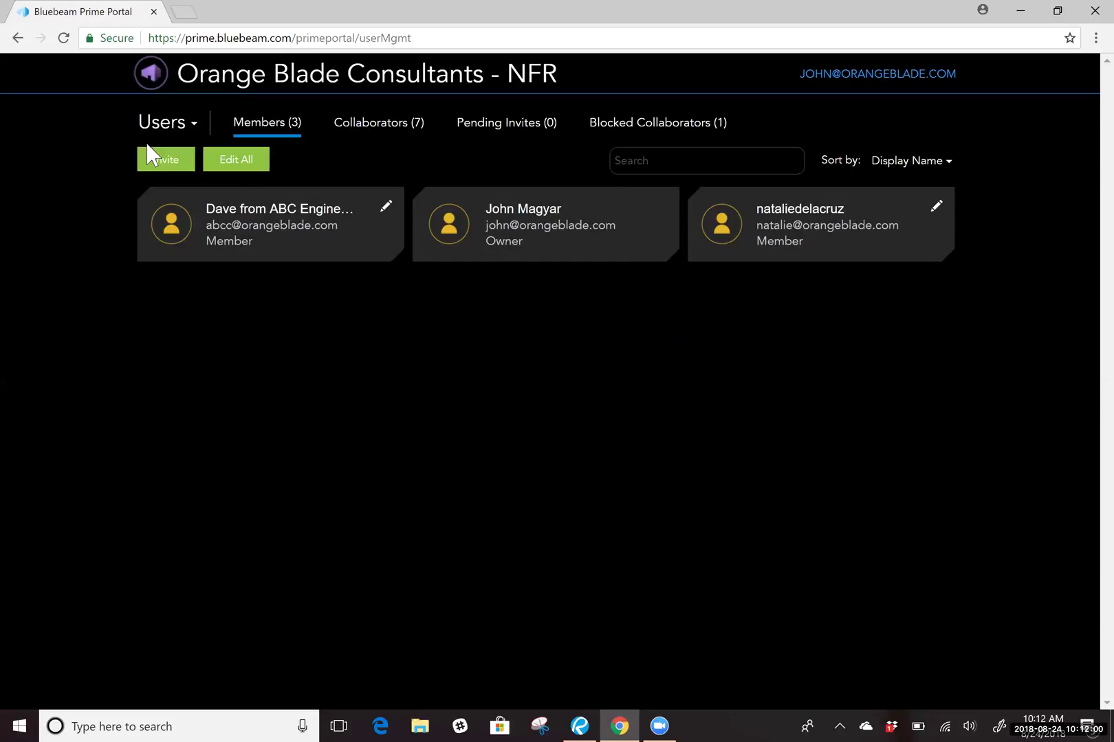
View the one blocked collaborator, then the empty Pending Invites list (0)
click(646, 125)
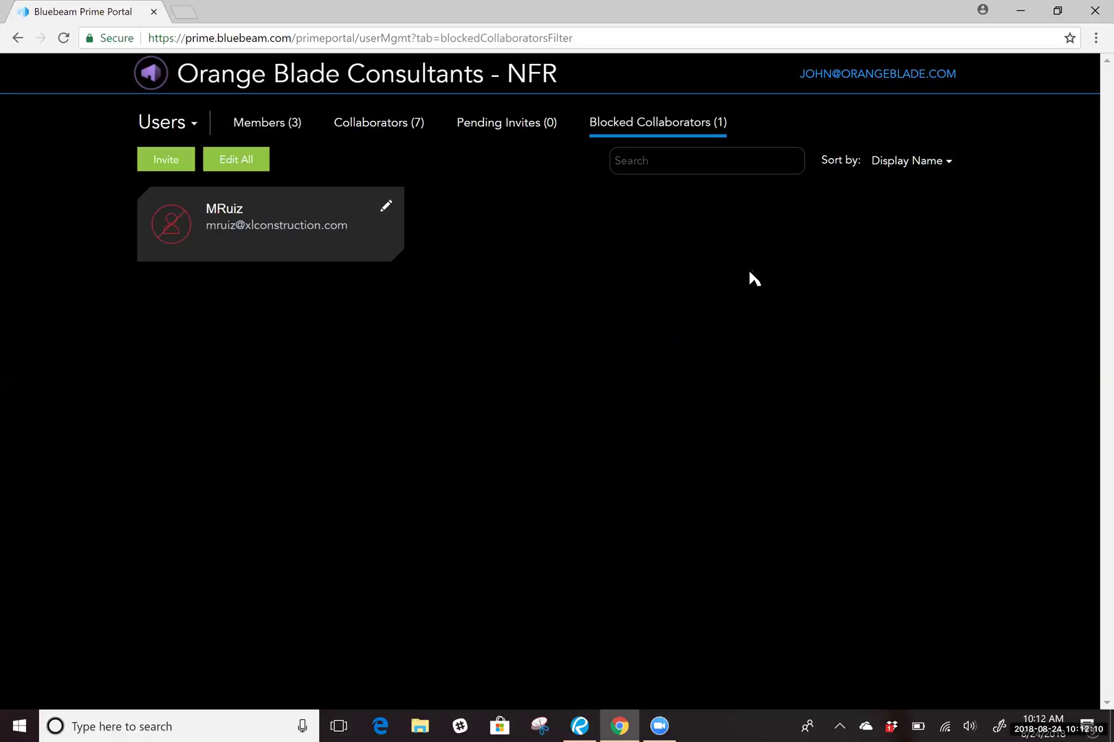
click(543, 127)
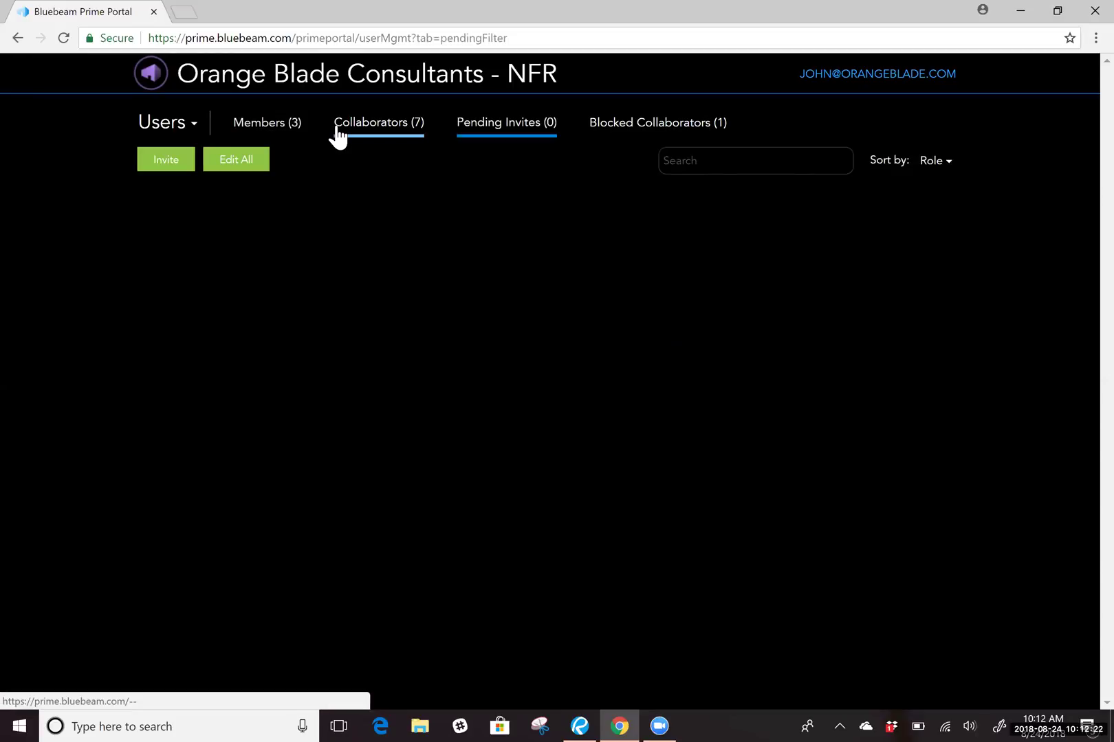
Visit Projects, then Sessions (test, PHX AV, Spaces Test), then return to and reload the home dashboard
click(189, 134)
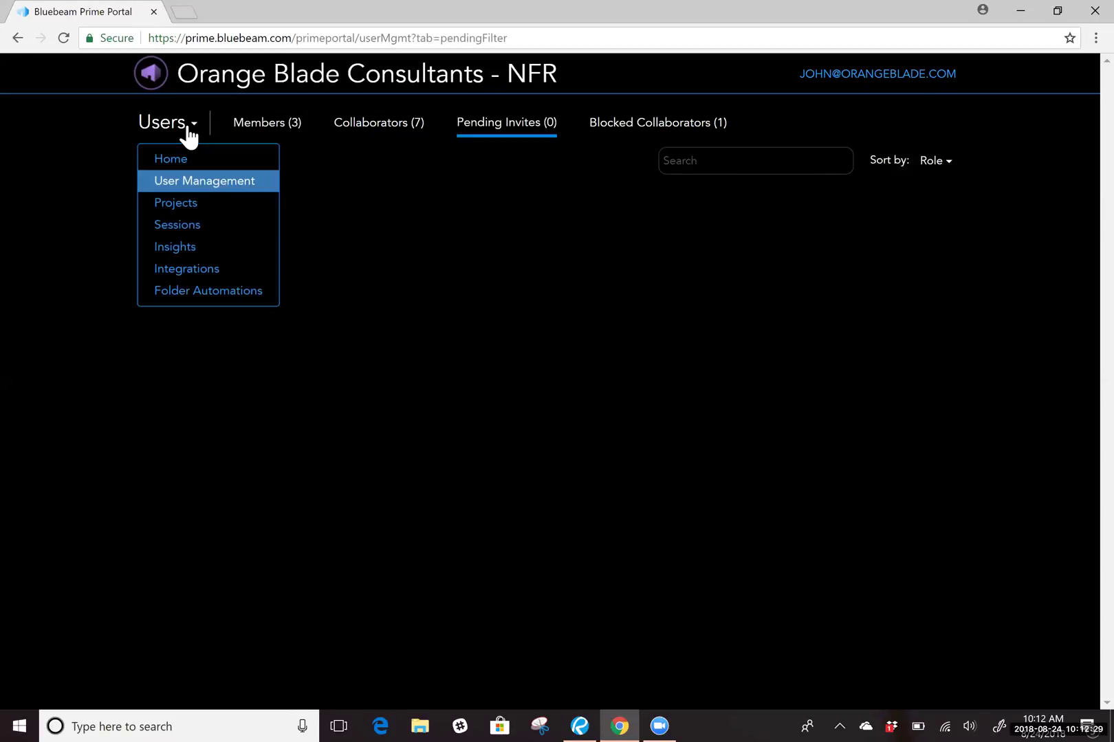
click(189, 206)
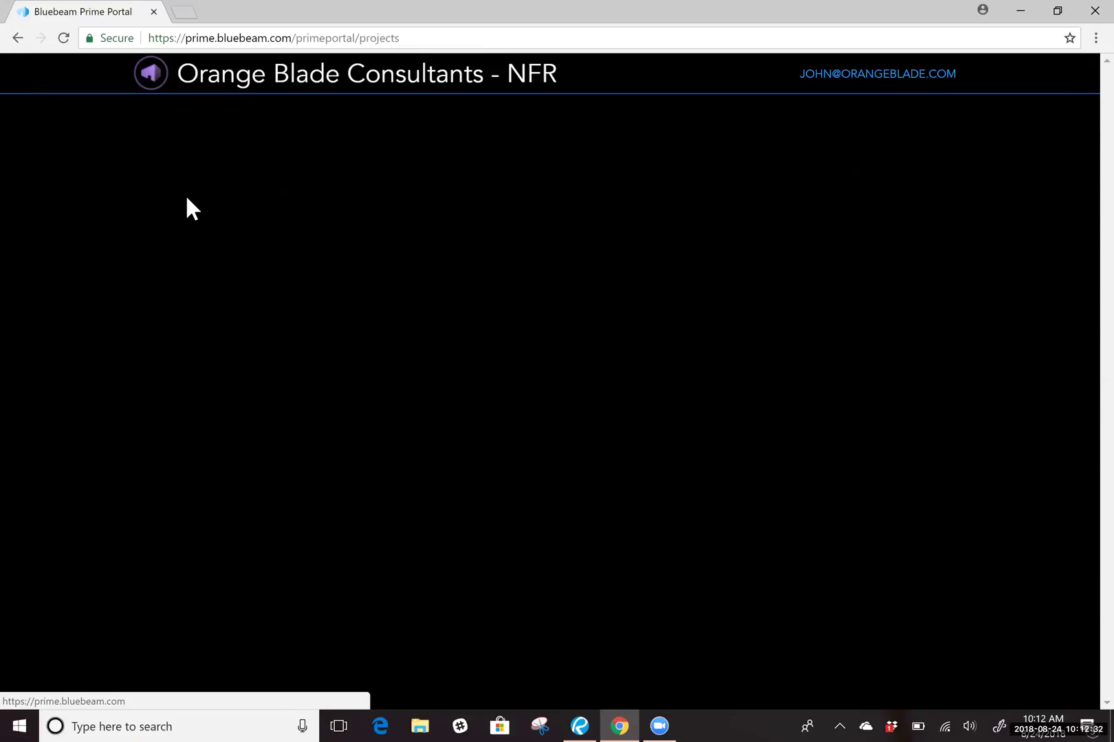
click(194, 148)
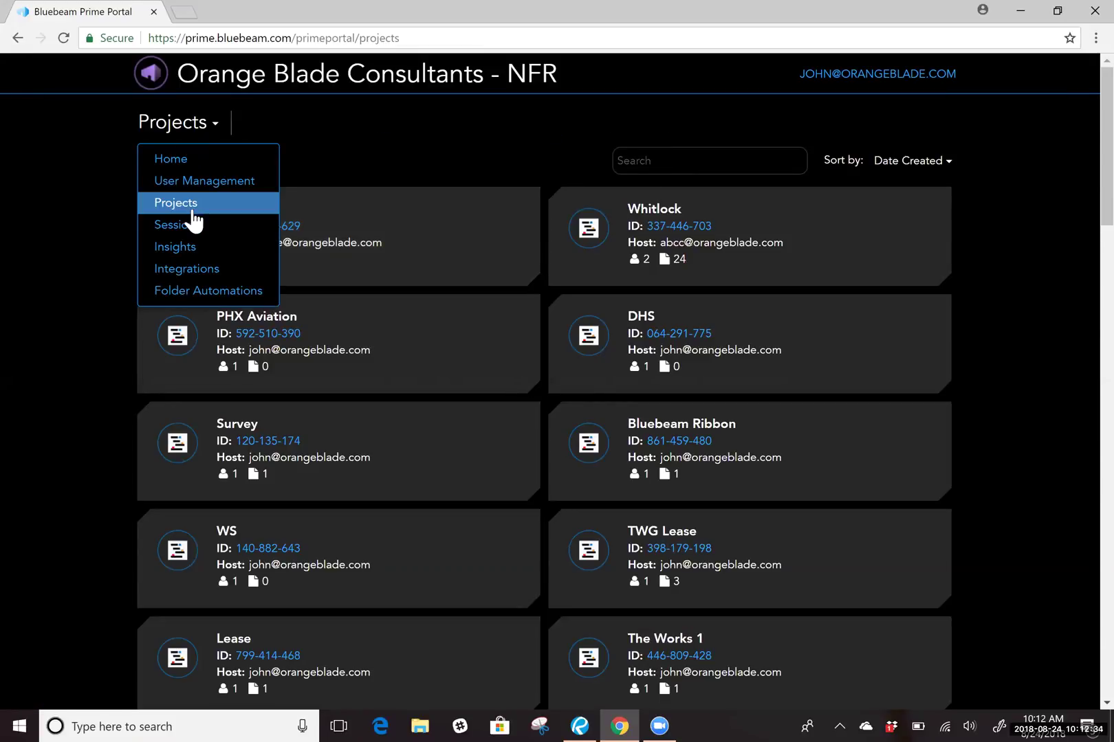
click(189, 227)
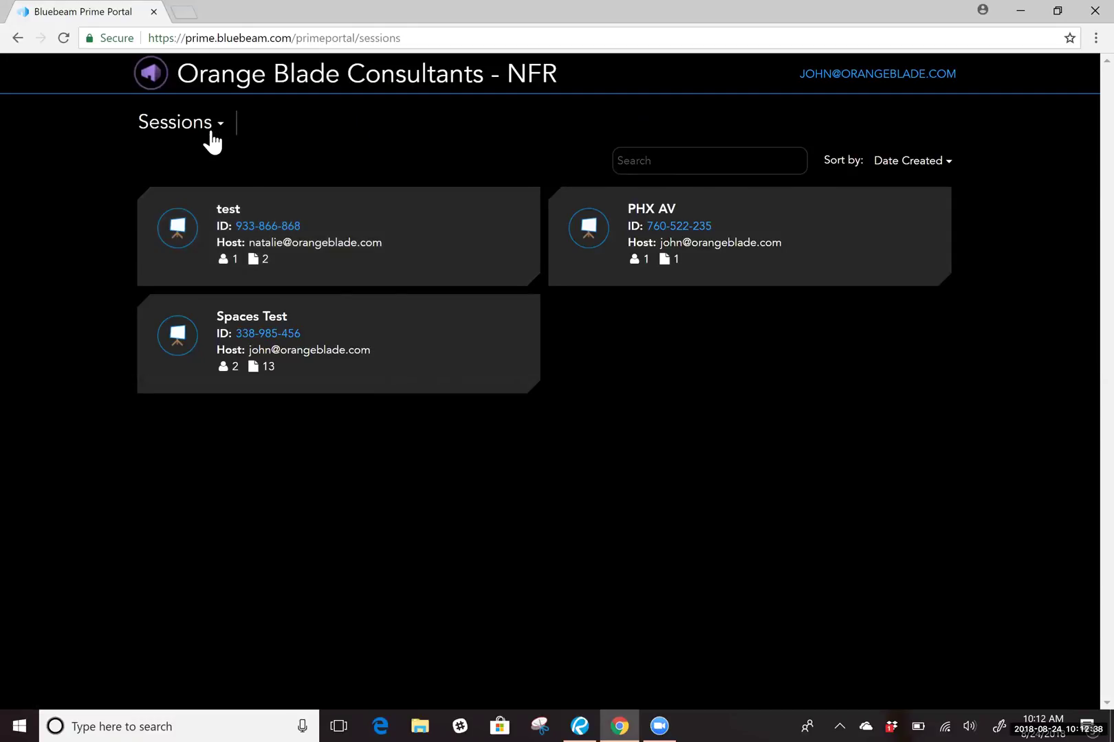
click(160, 83)
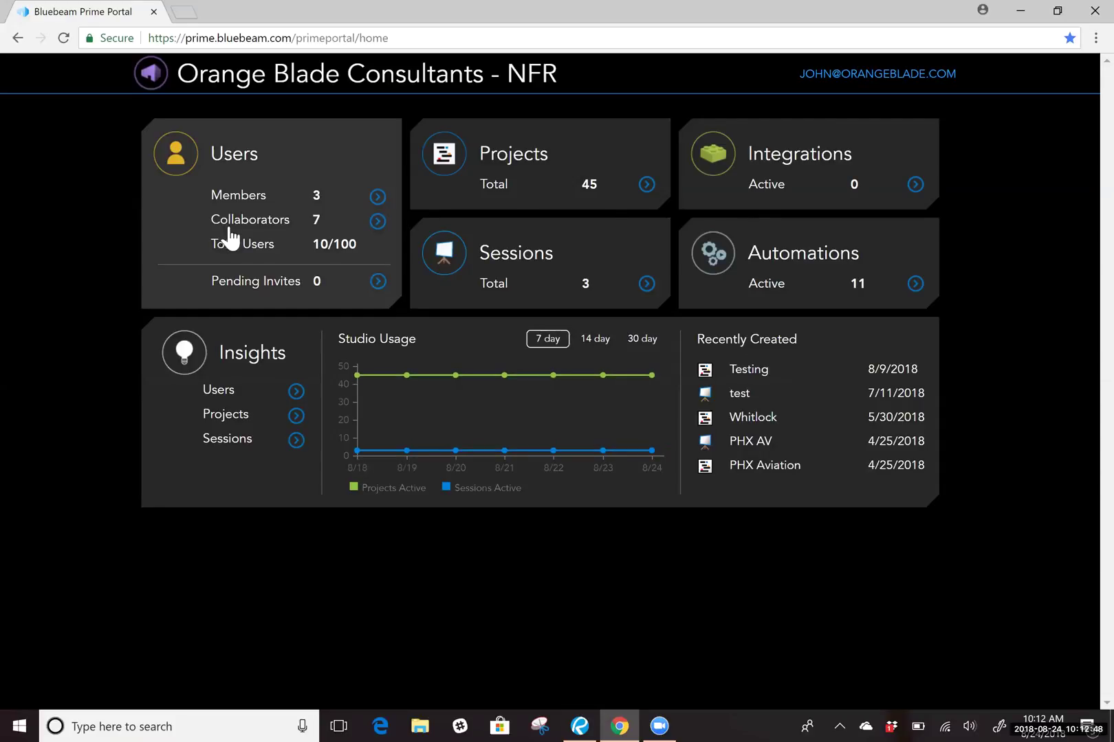
click(153, 75)
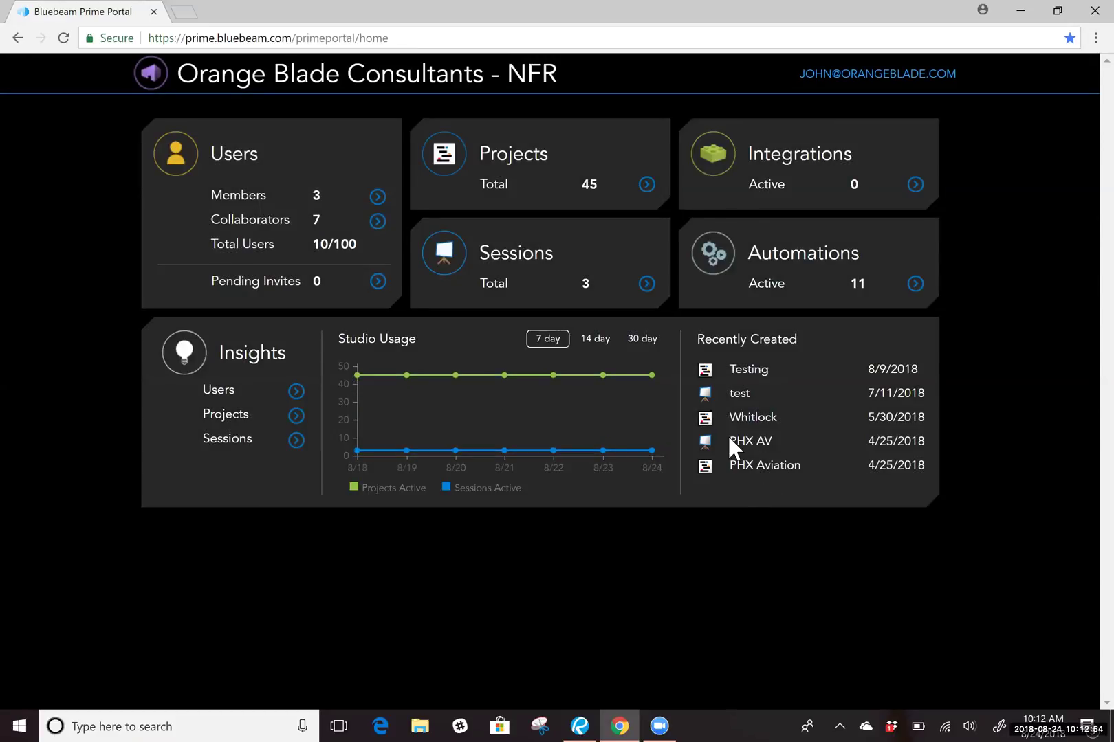
click(784, 148)
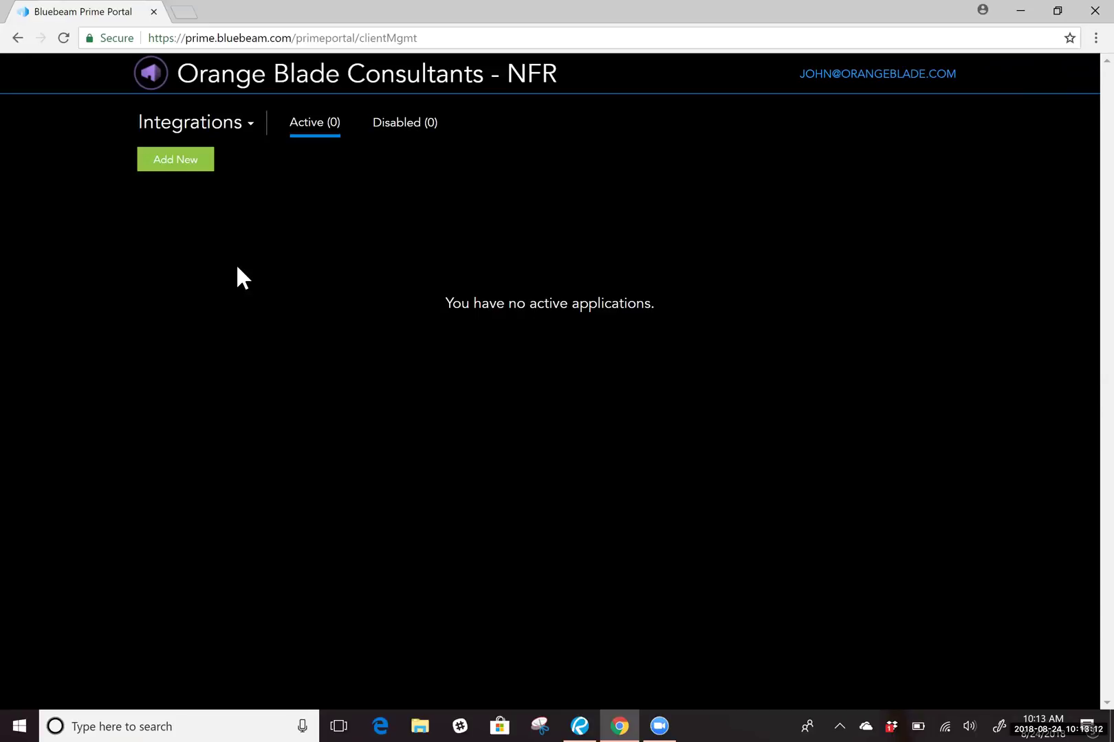
click(147, 79)
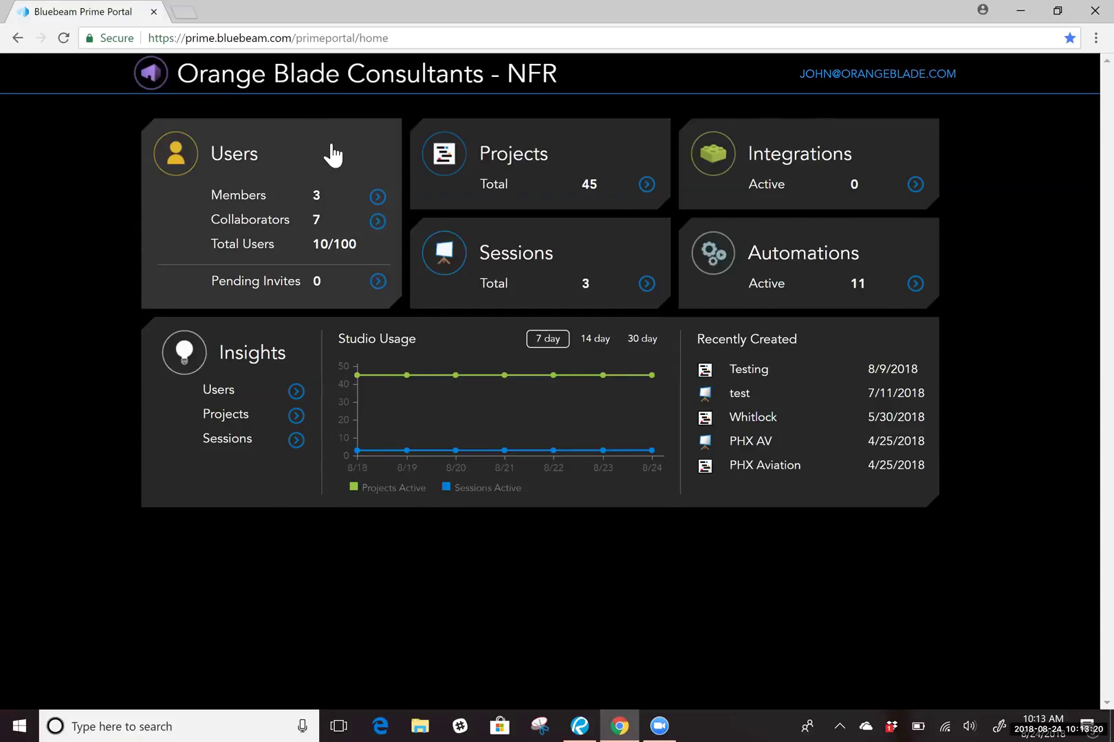
Open the Testing project from all projects and view its 3 documents and one attendee
click(582, 155)
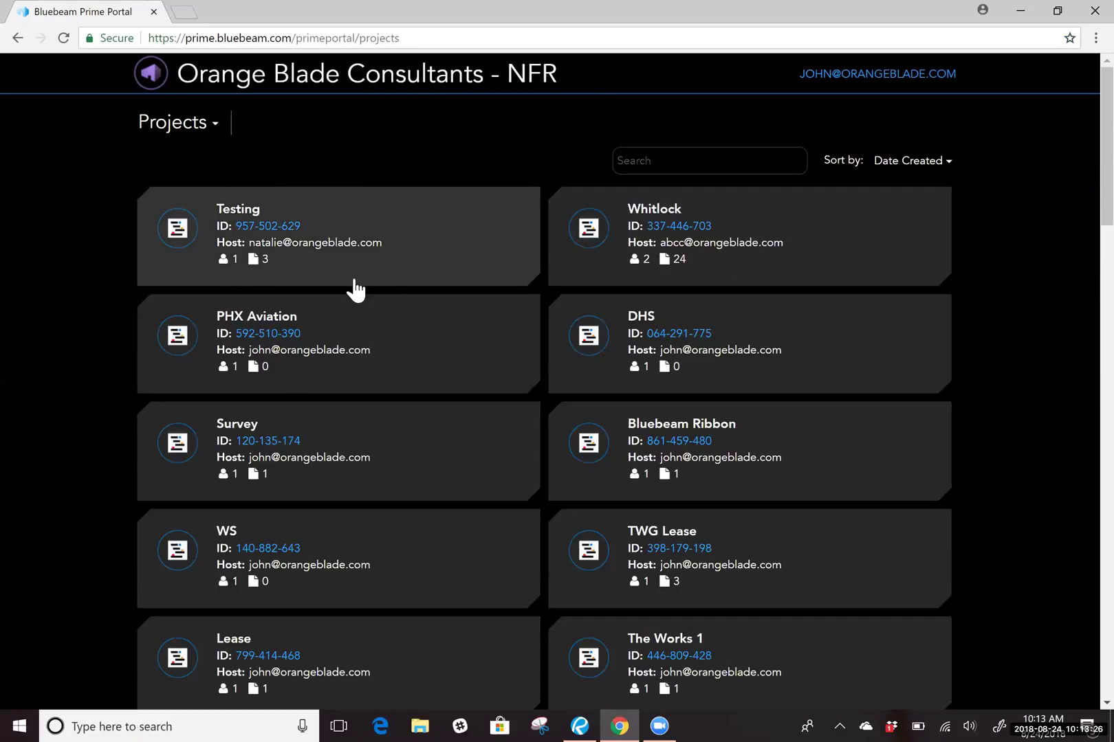
scroll(410, 327, down, 10)
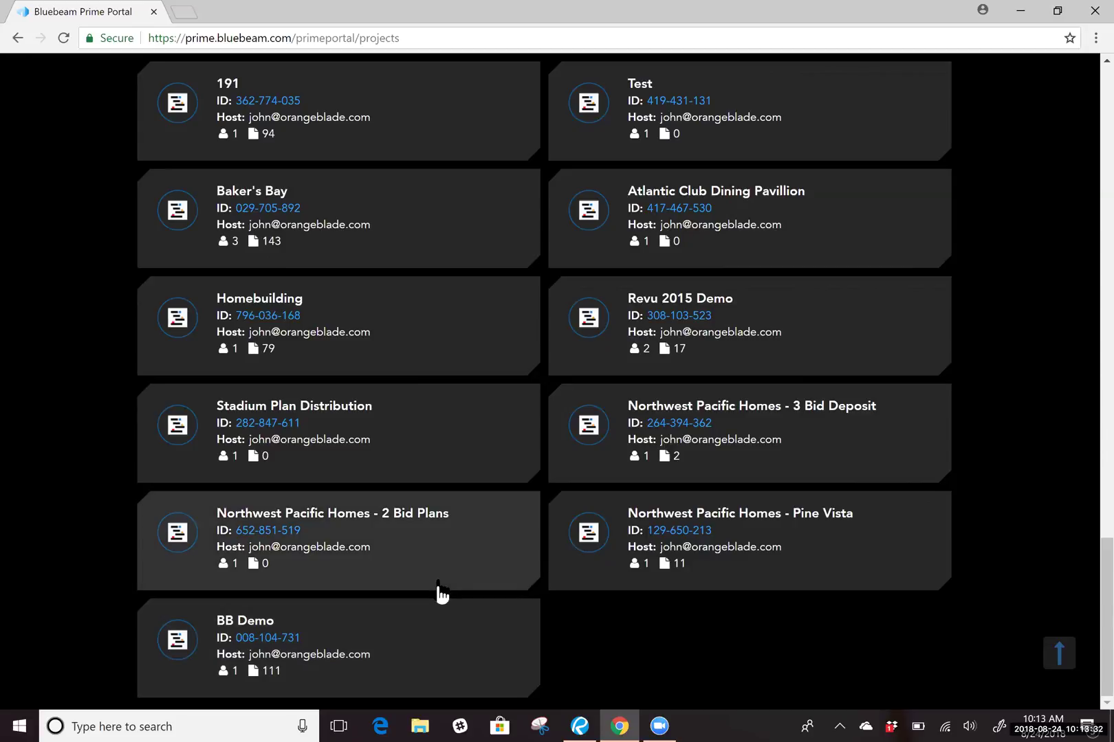
scroll(440, 593, up, 10)
click(385, 229)
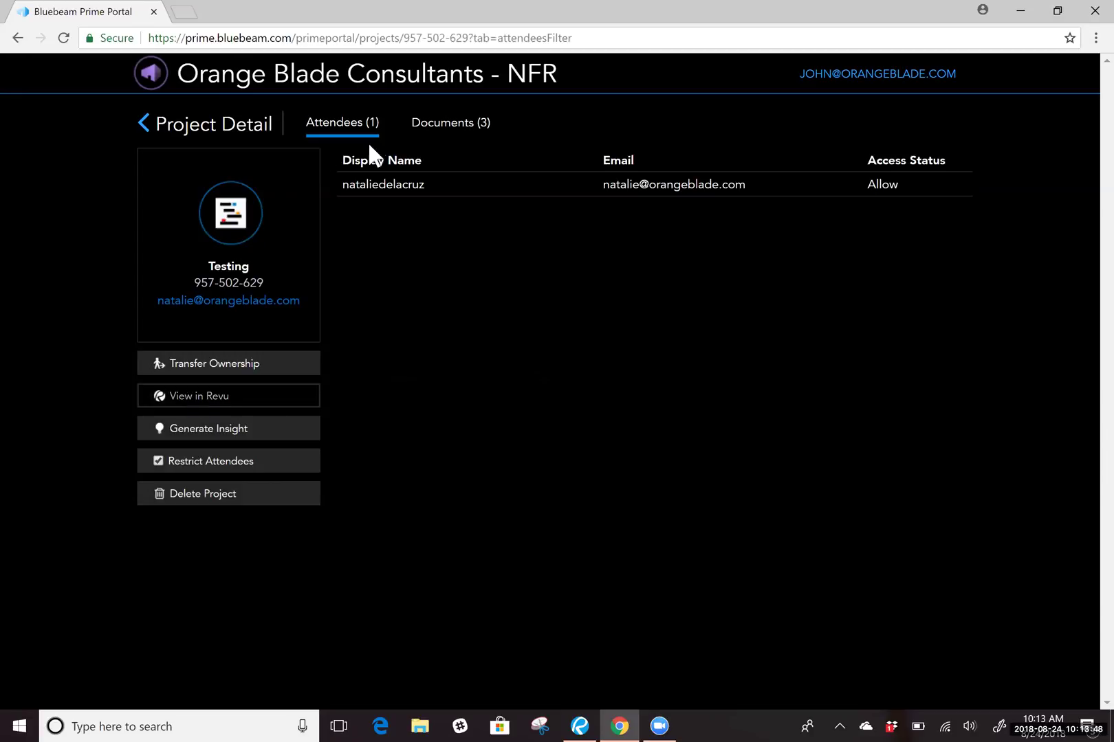
click(472, 130)
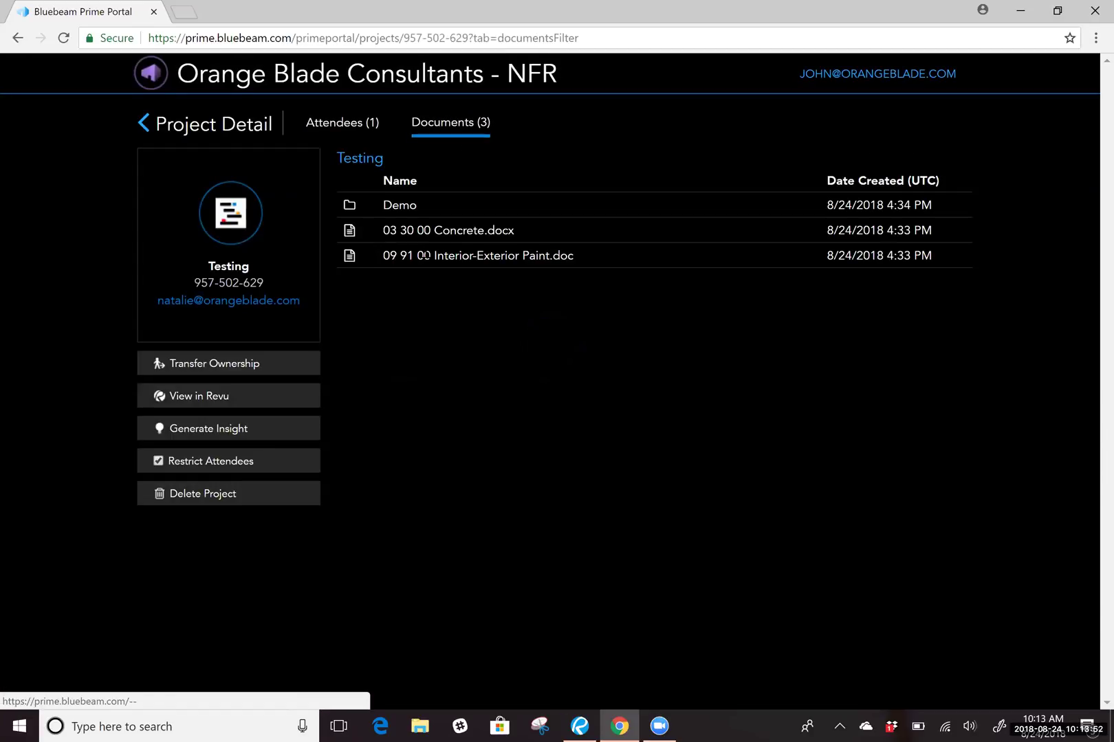
click(373, 127)
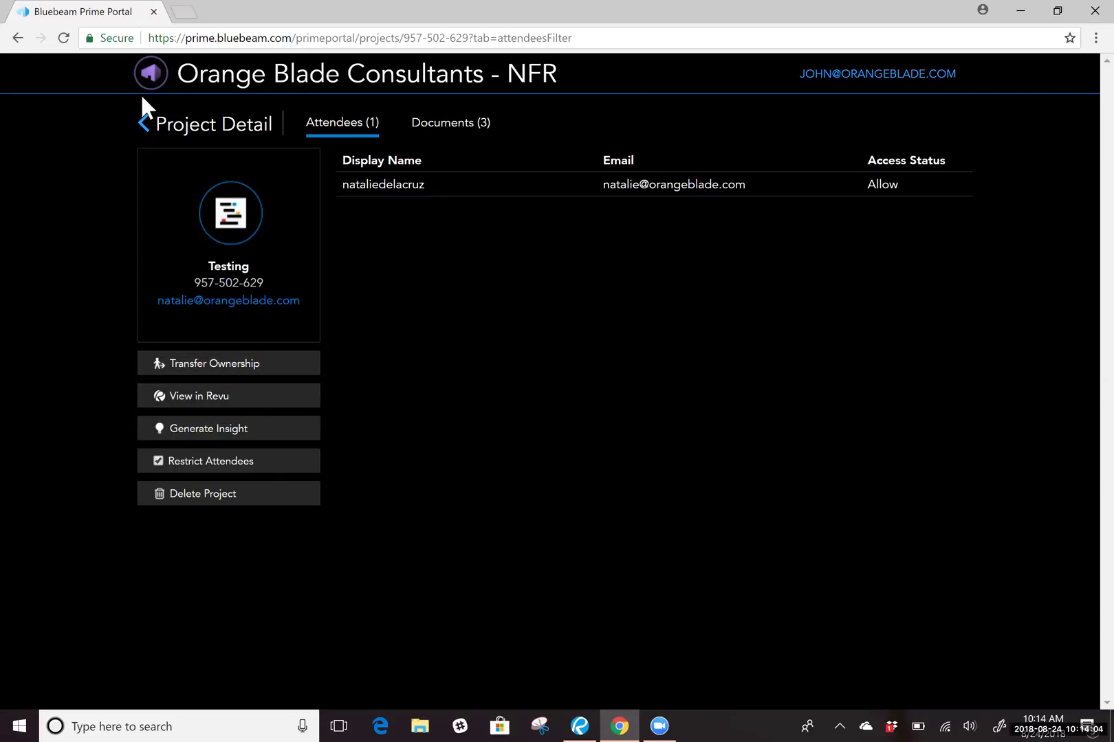
Open the test session from the Sessions list to see its one attendee and 2 documents, then return
click(142, 123)
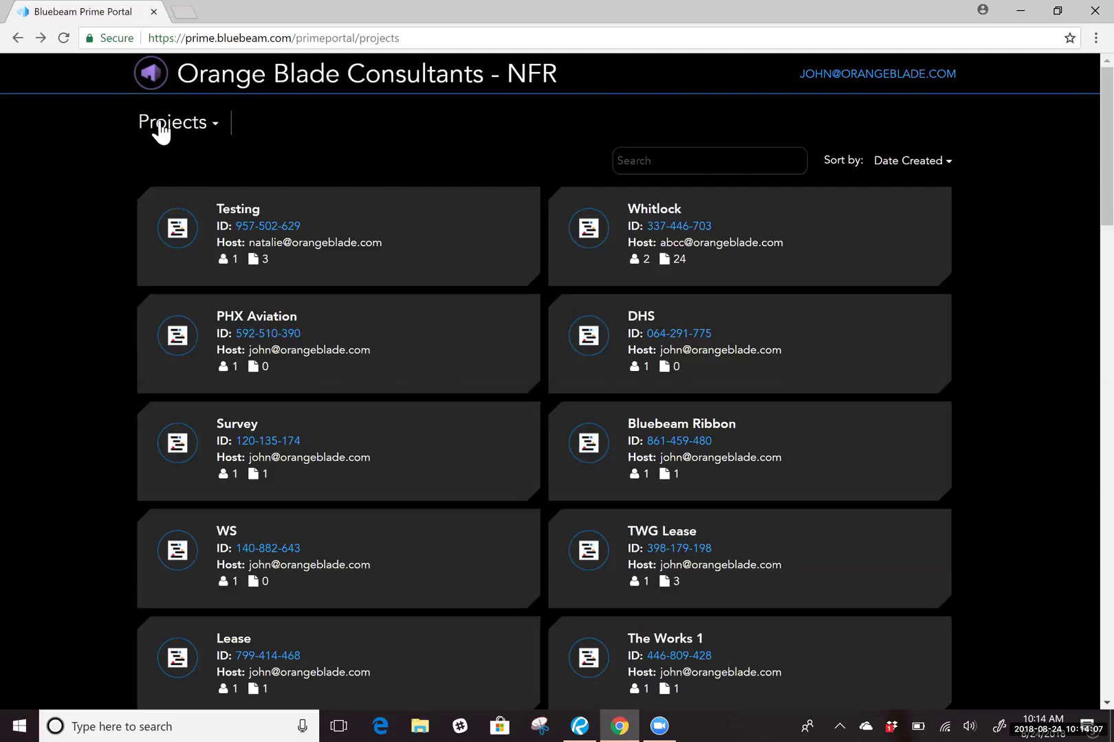
click(158, 125)
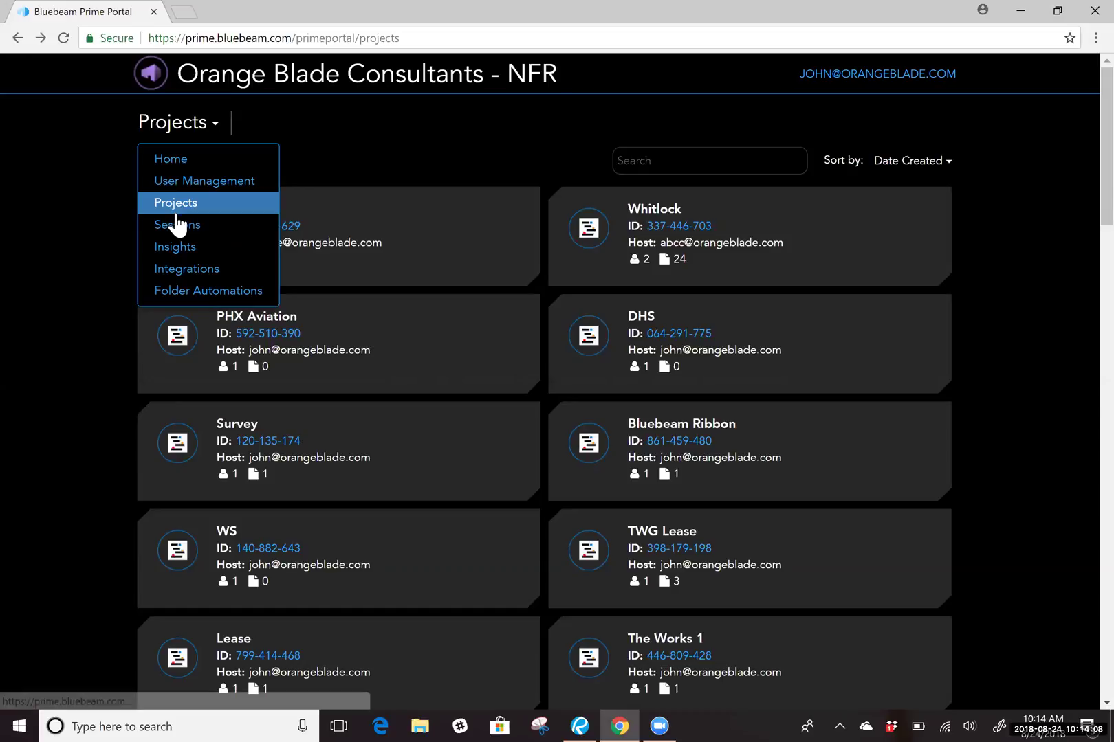
click(179, 228)
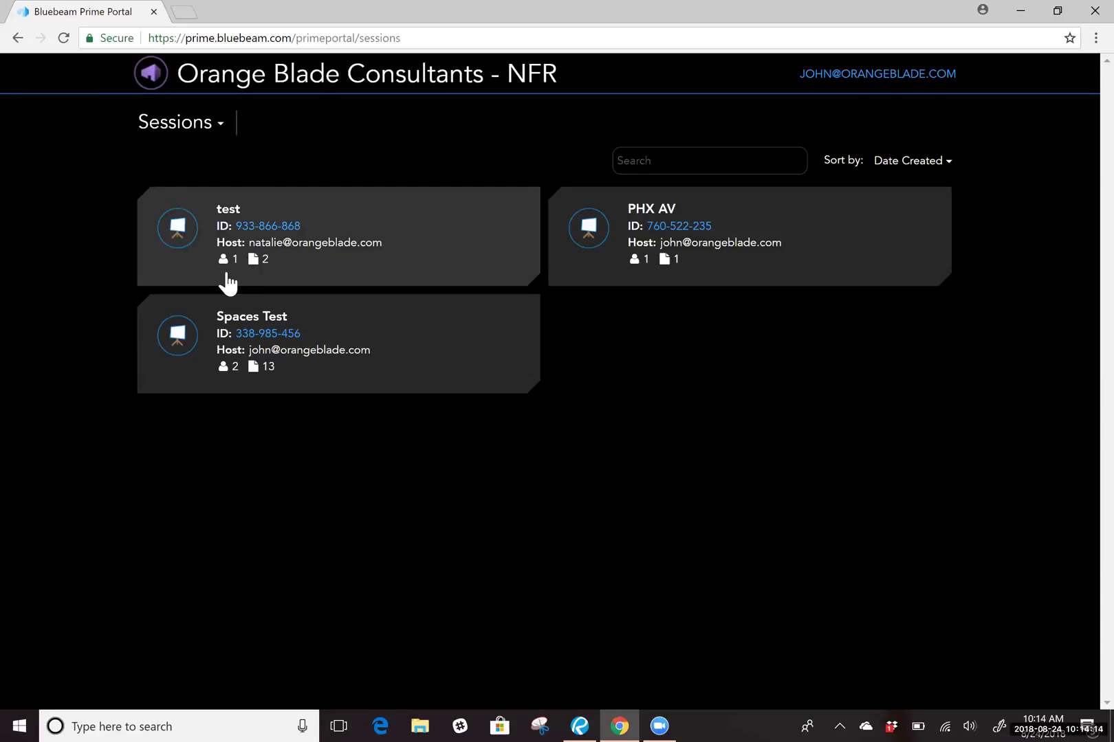
click(398, 196)
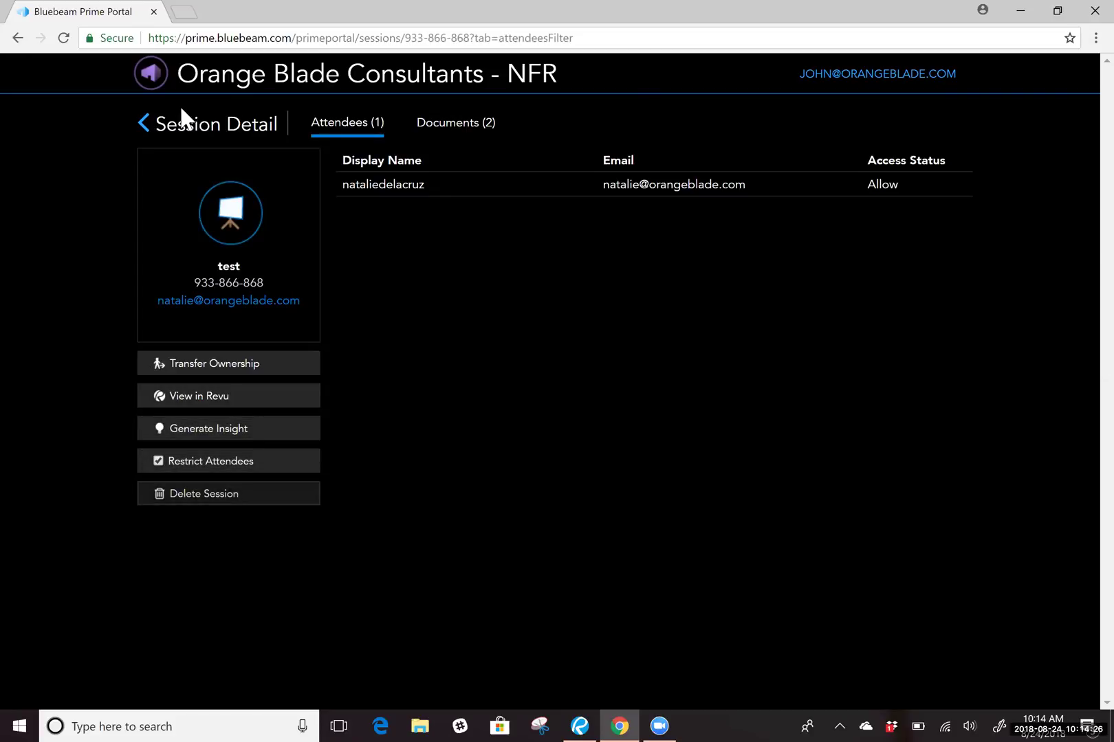
click(142, 124)
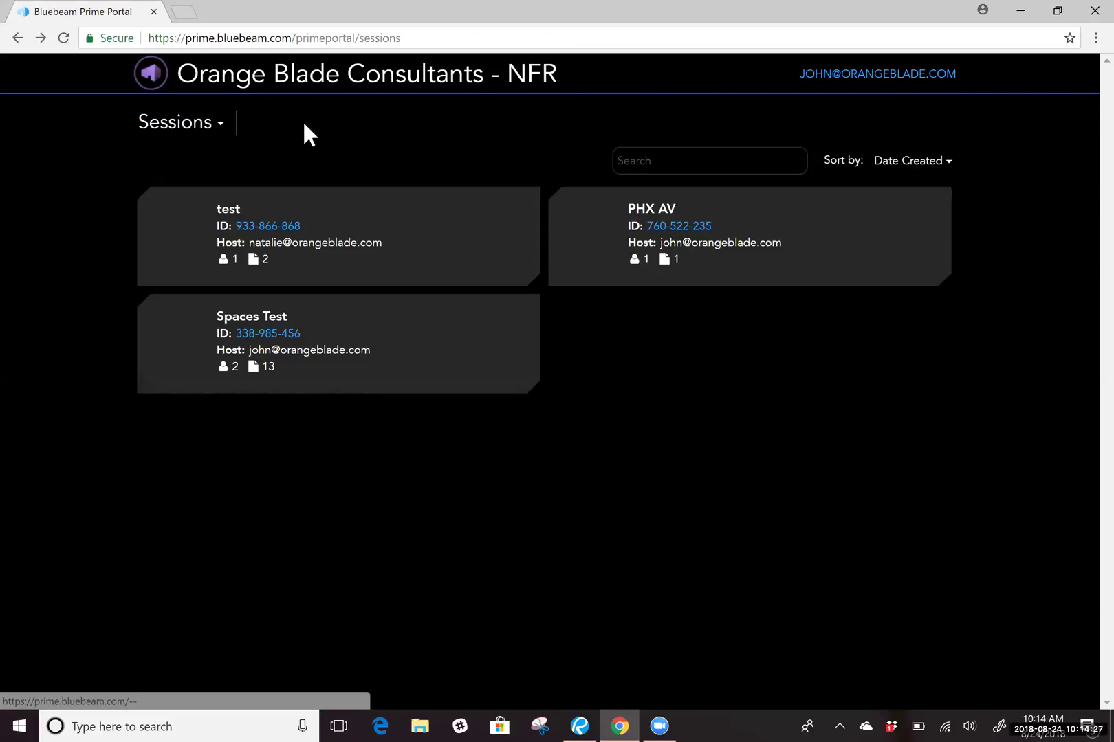
click(185, 125)
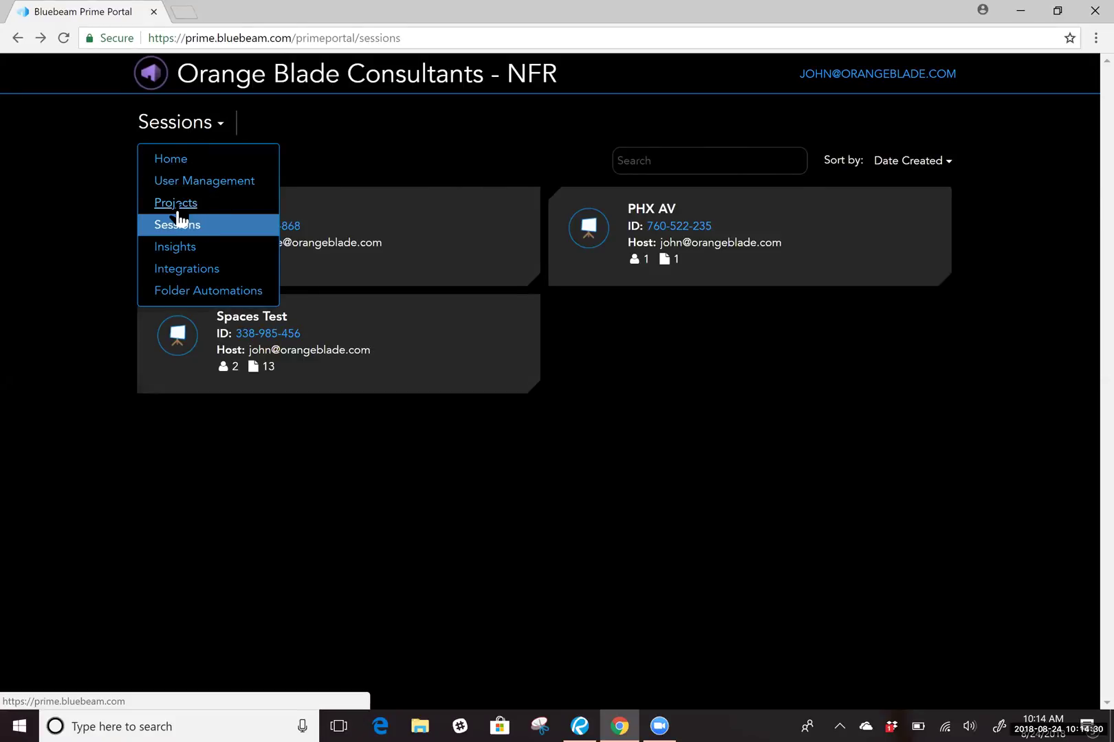
Open the Testing project and launch it in Revu with View in Revu, allowing the browser prompt
click(177, 205)
click(382, 209)
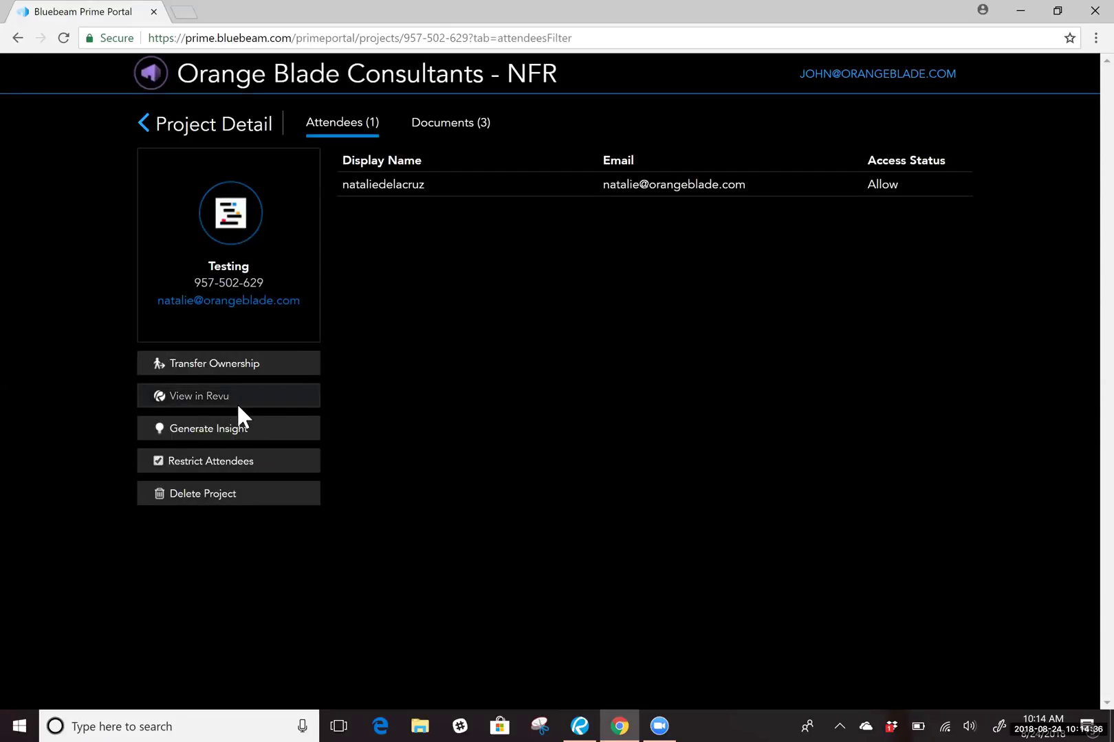
click(238, 403)
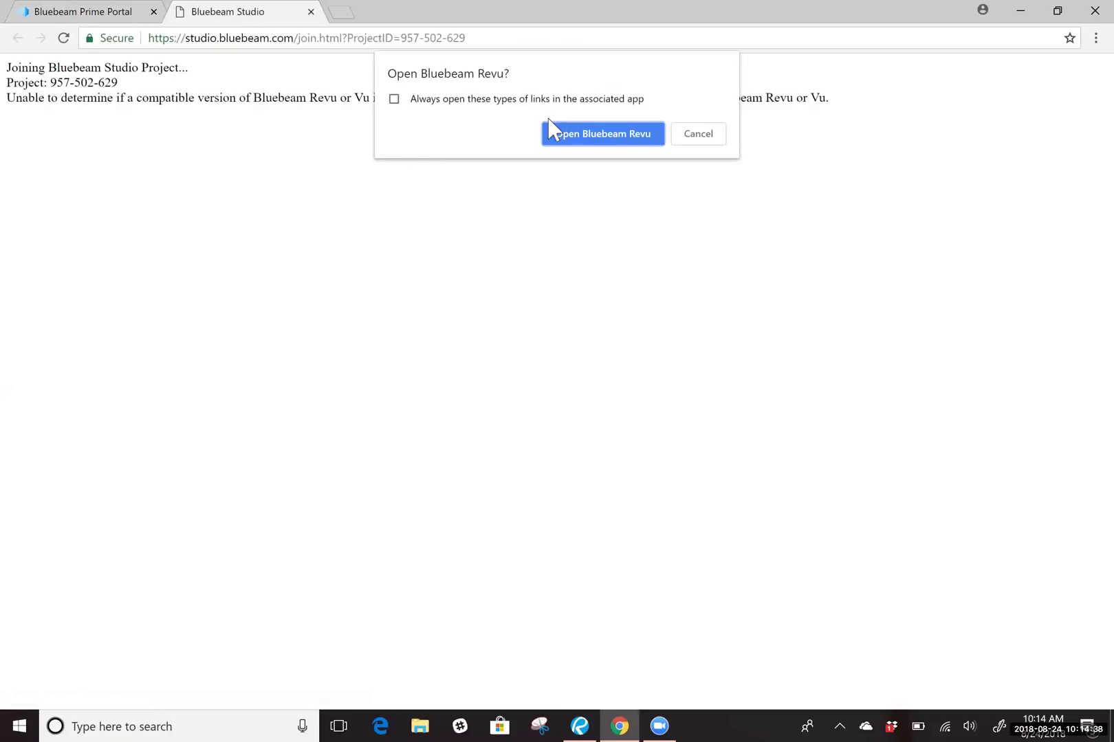
click(609, 137)
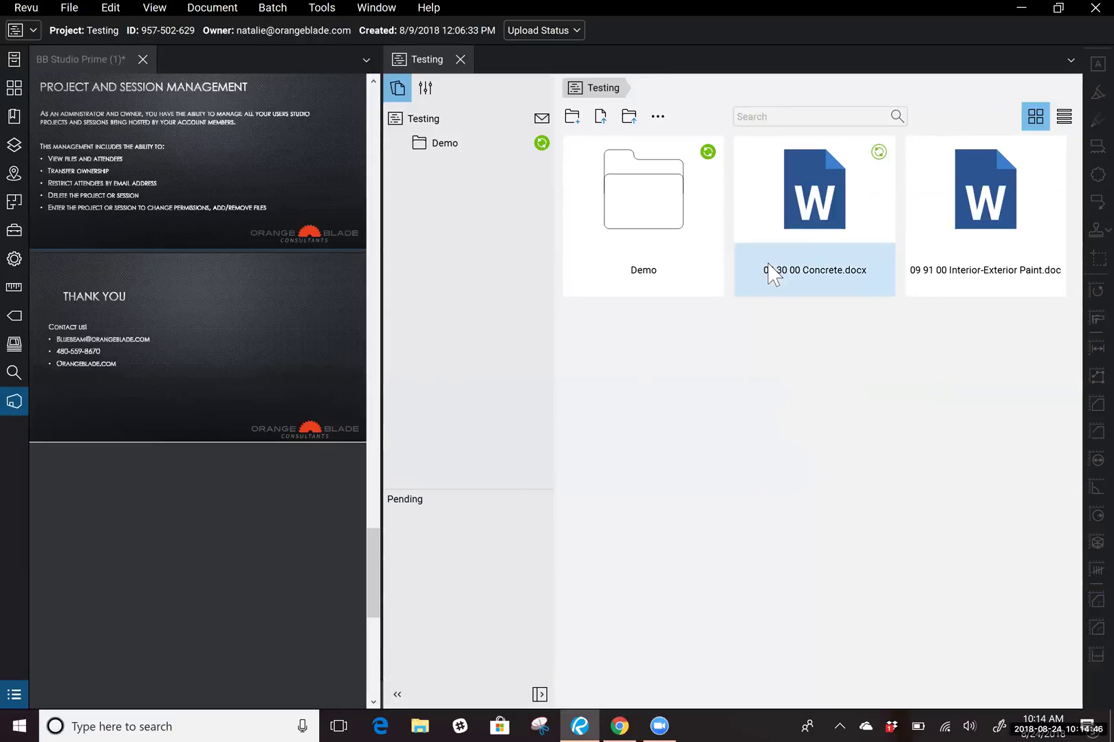
Select the Interior-Exterior Paint document and the 03 30 00 Concrete.docx file in the Studio project
click(947, 268)
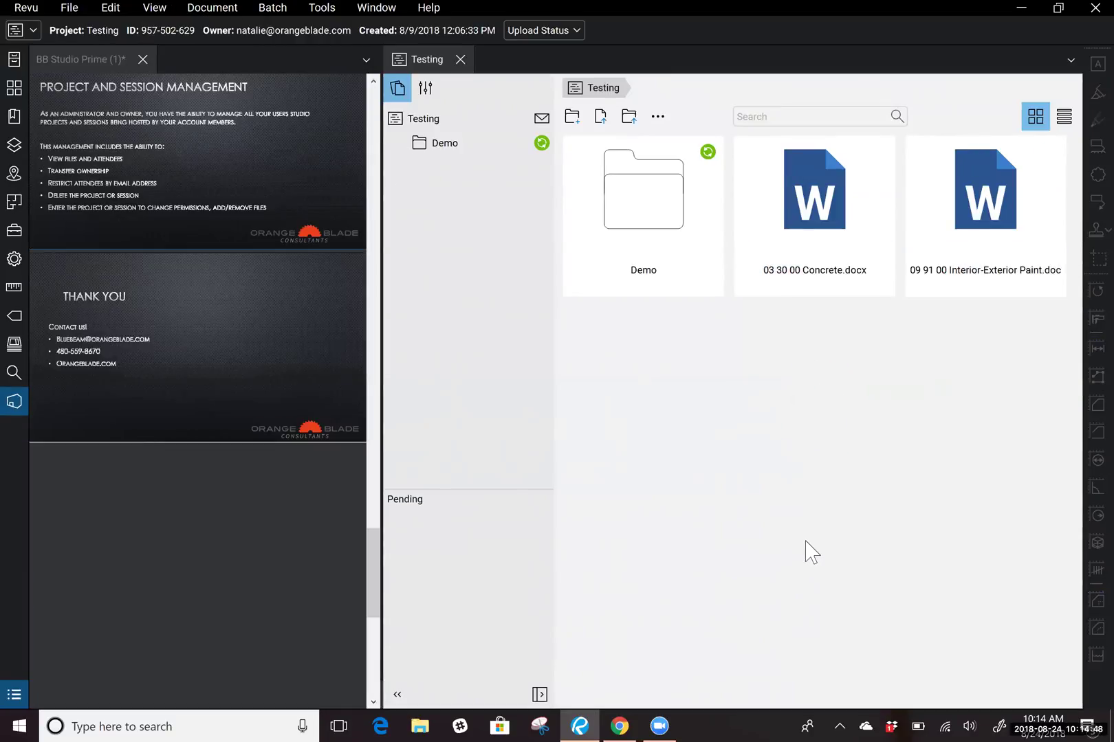
click(830, 206)
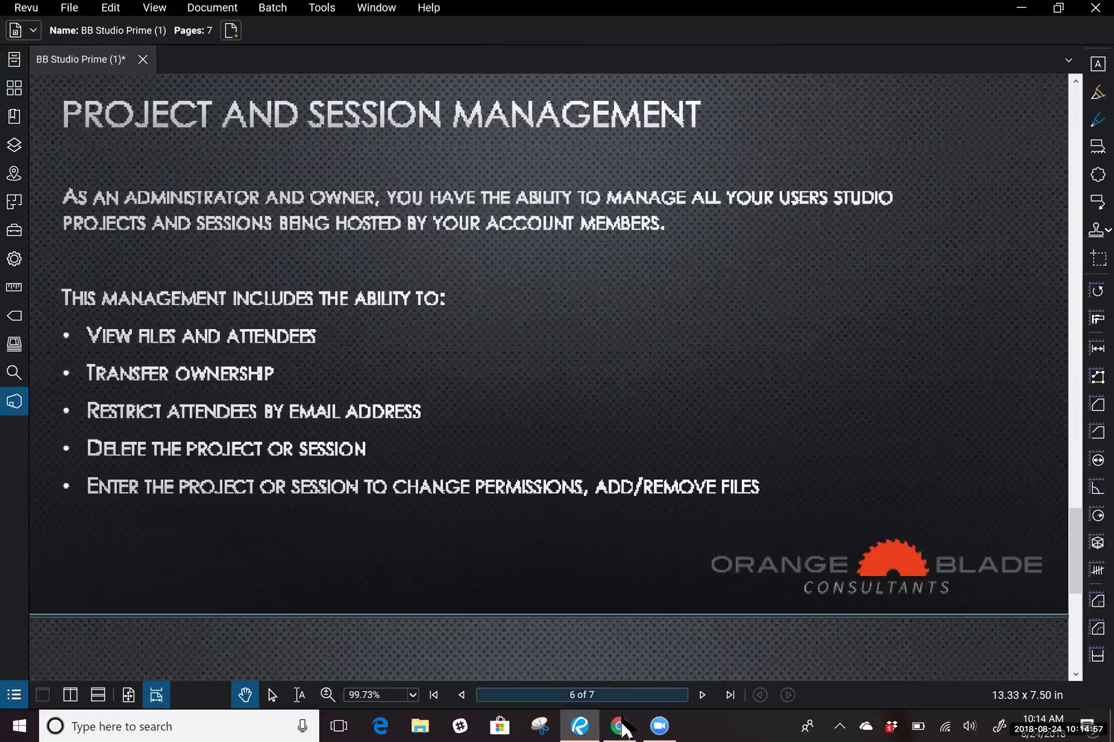
Switch back to the browser and go from the Projects list to the Folder Automations page
click(622, 728)
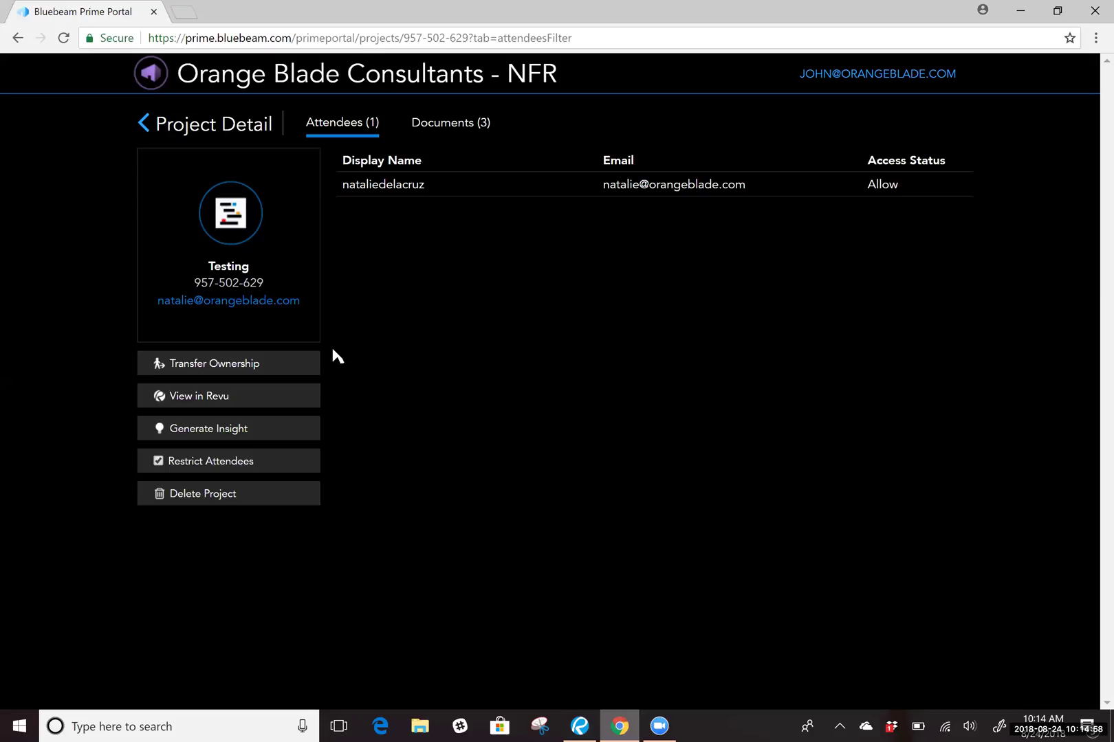
click(145, 121)
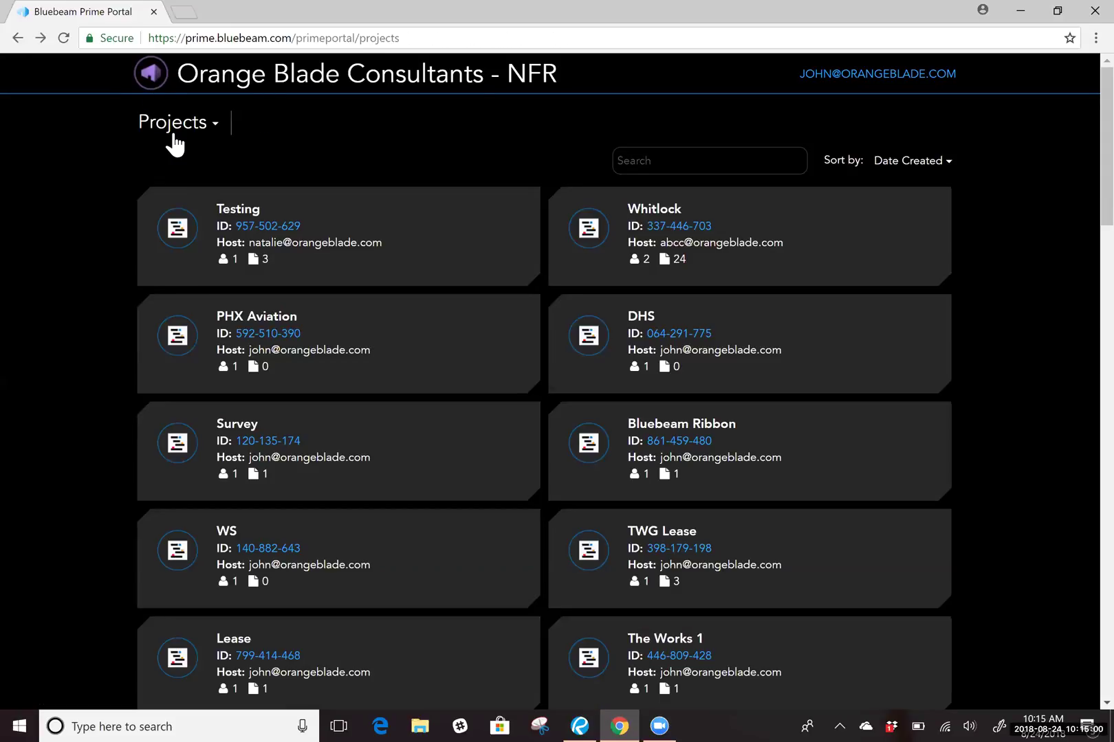
click(174, 135)
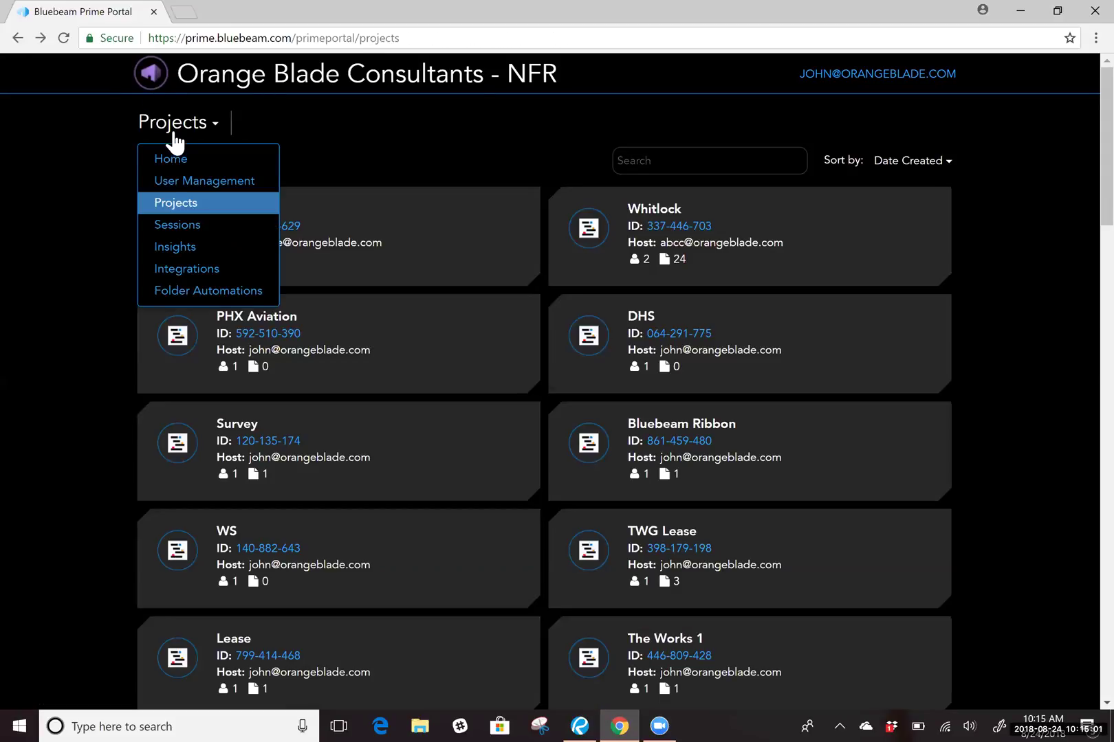
click(184, 289)
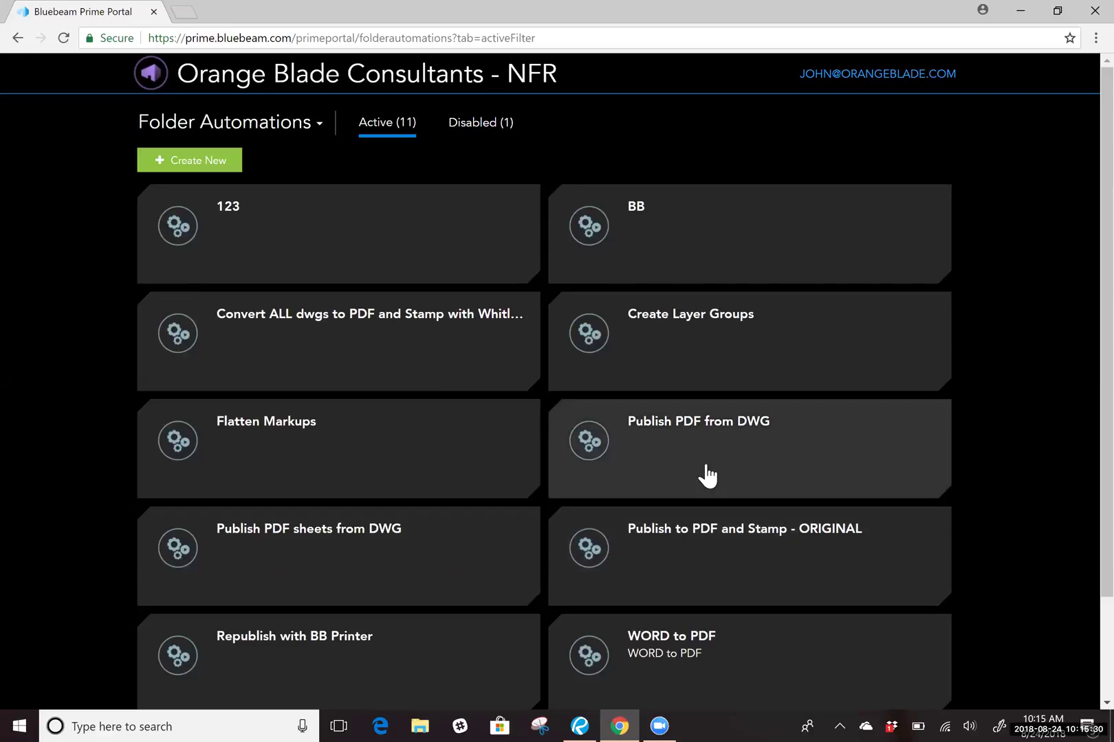
scroll(682, 554, down, 2)
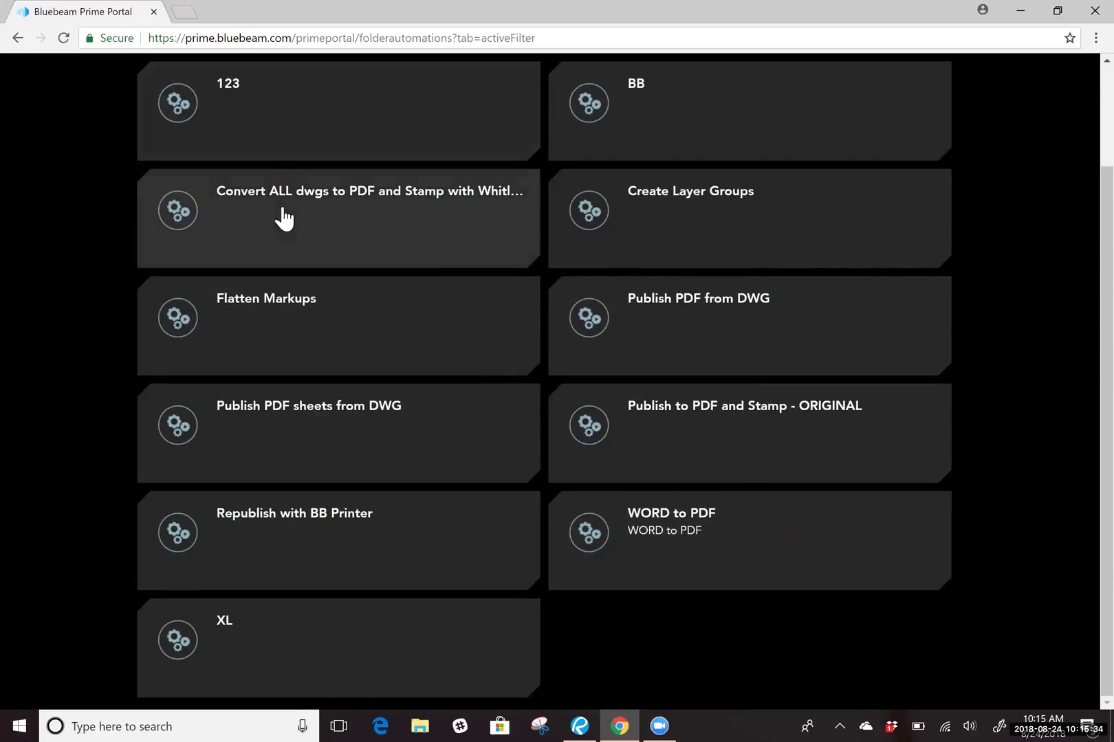
scroll(102, 232, up, 2)
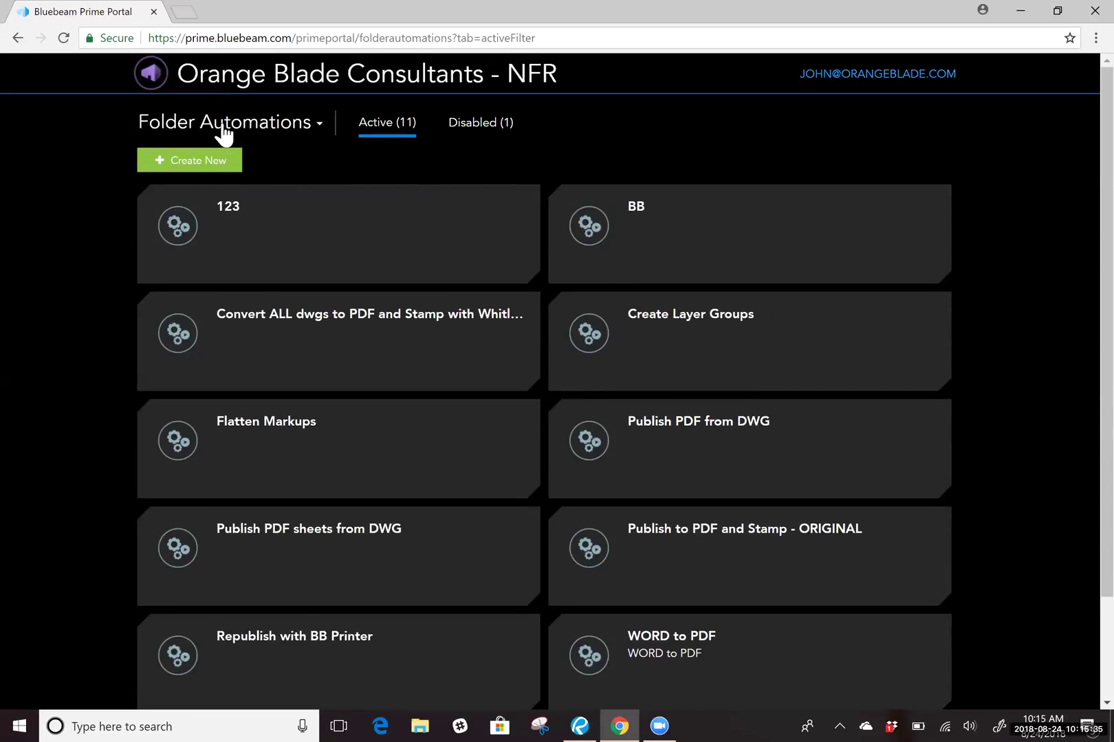
Start a new folder automation, trying the Test (419-431-131) project but closing its folder picker
click(213, 171)
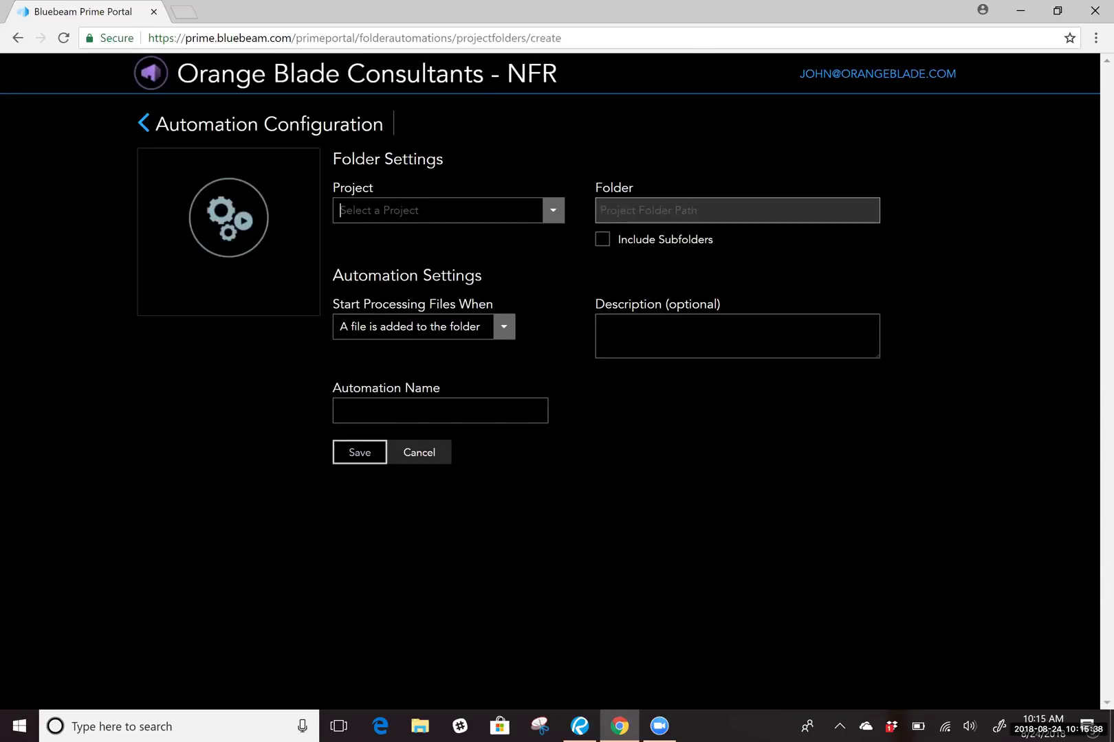
click(552, 210)
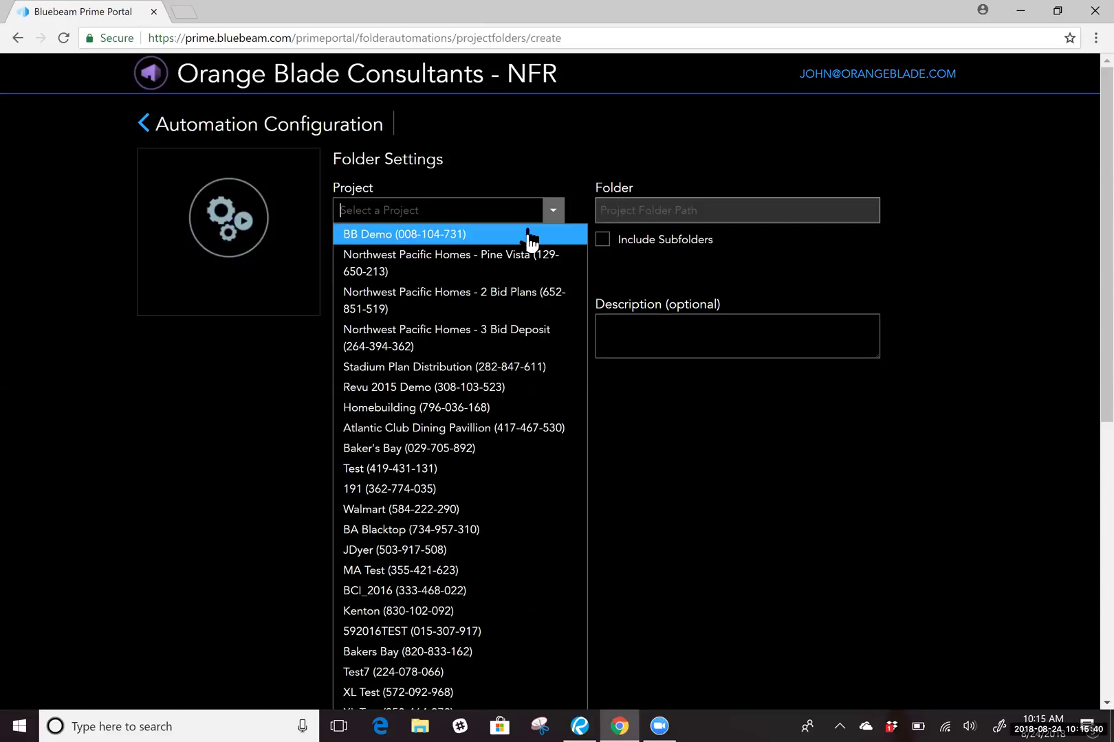
scroll(501, 571, down, 7)
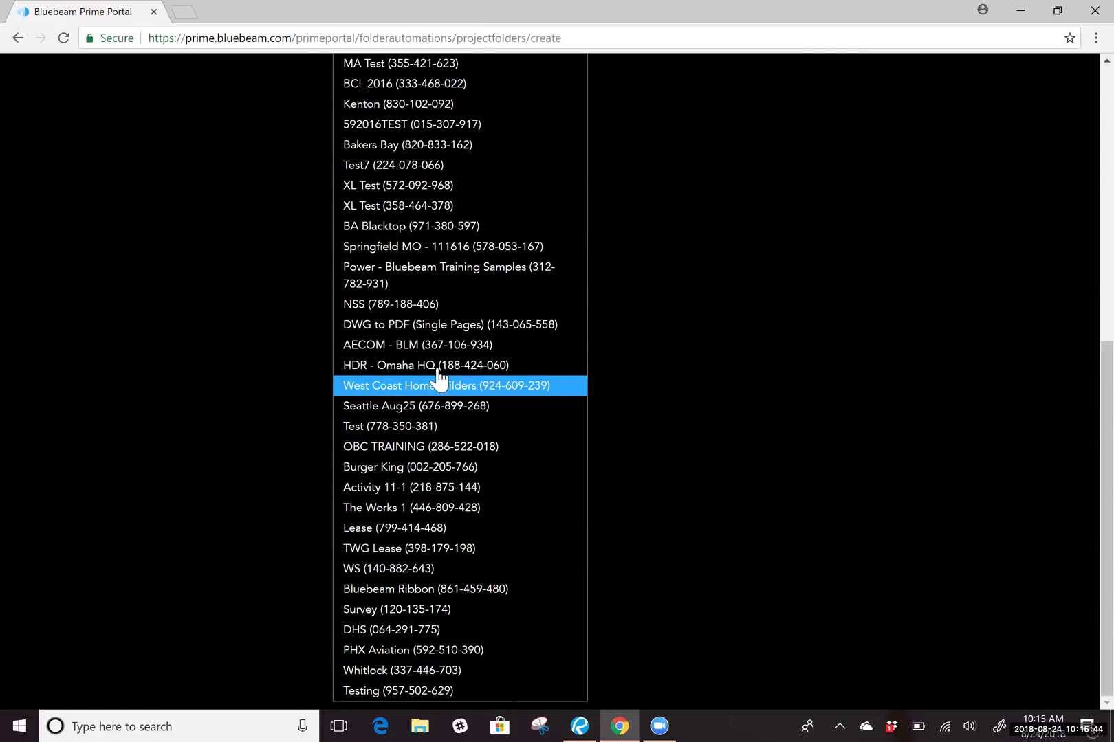
scroll(443, 372, up, 7)
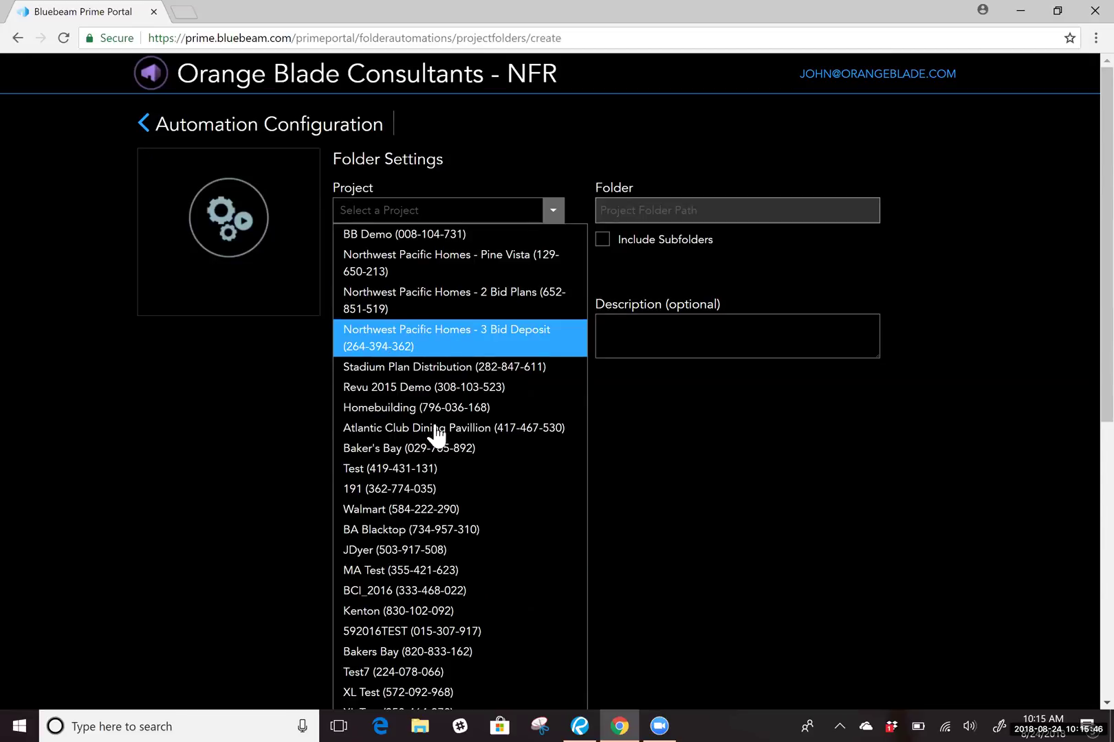
click(404, 469)
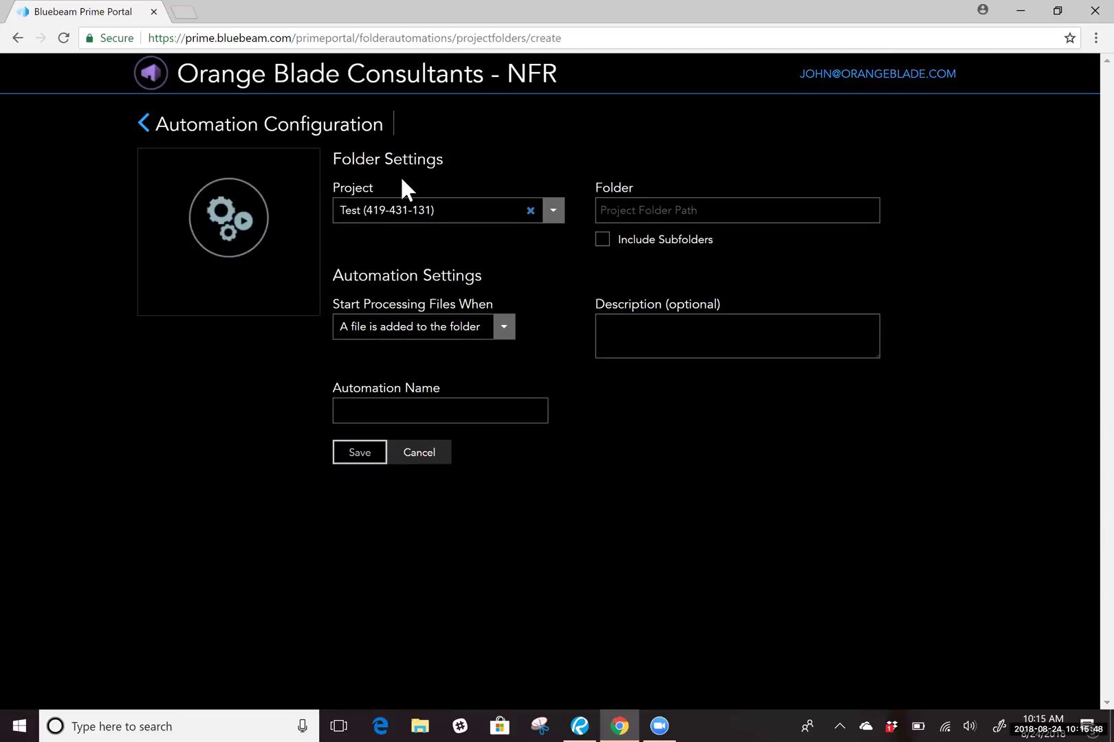
click(618, 210)
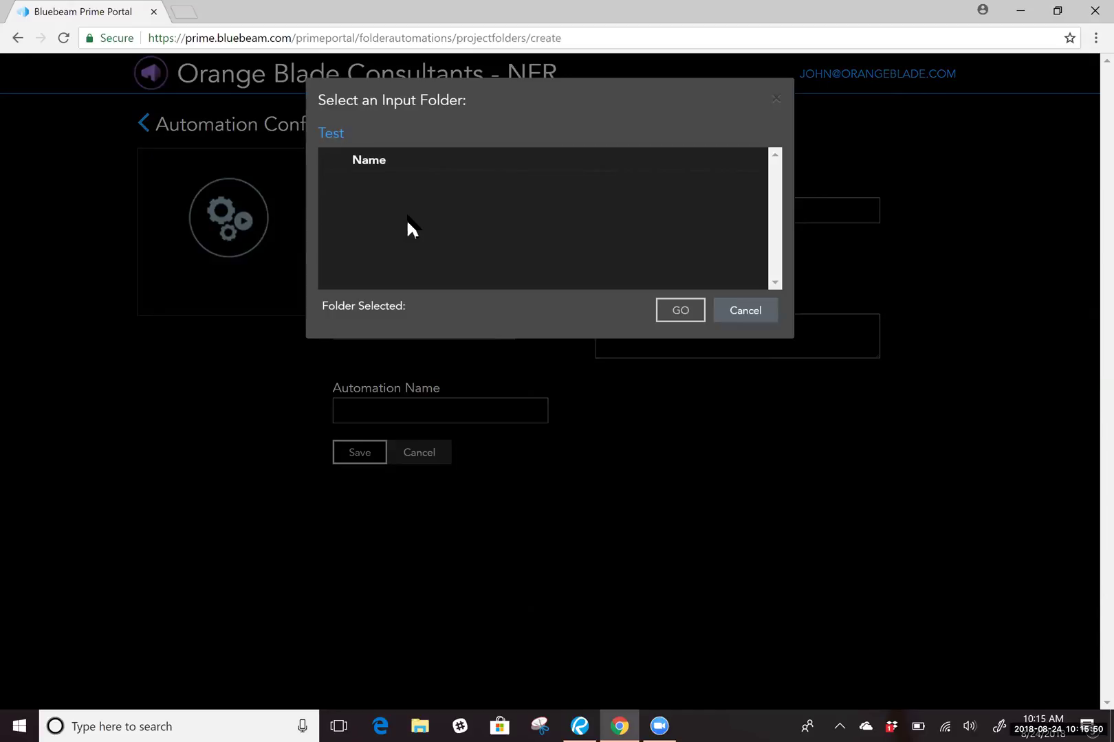
click(738, 318)
Set the input to the Testing (957-502-629) project's Demo folder, name it 'WORD to PDF', and save
click(542, 216)
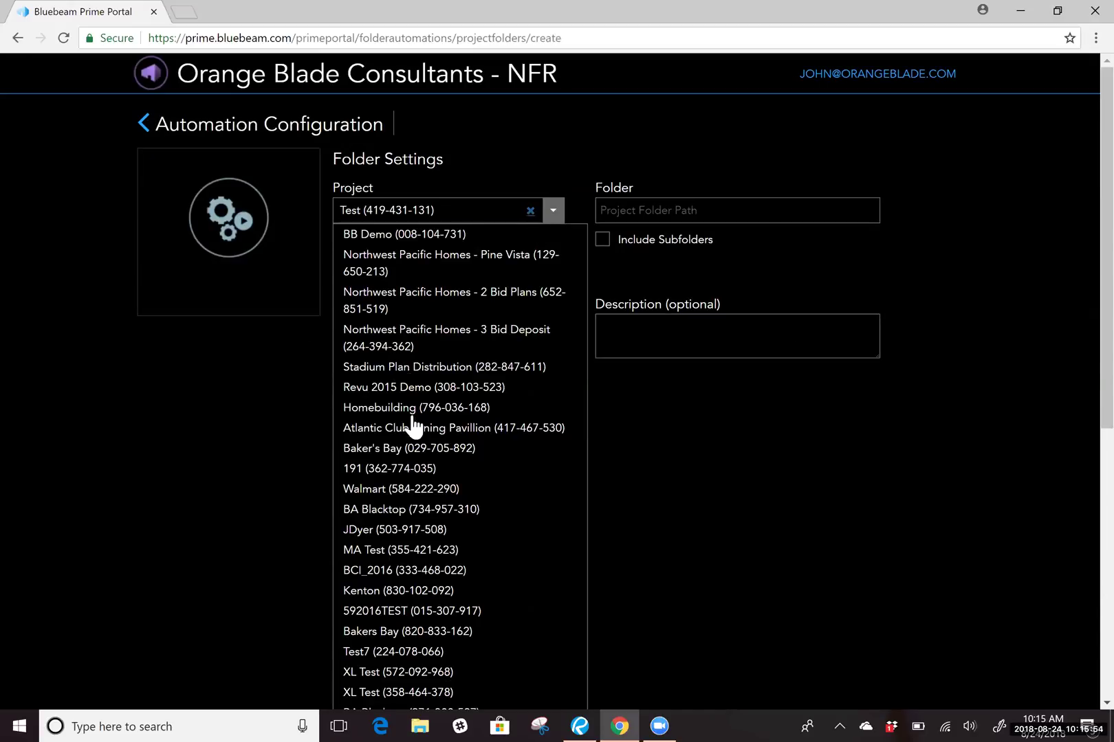
scroll(428, 469, down, 7)
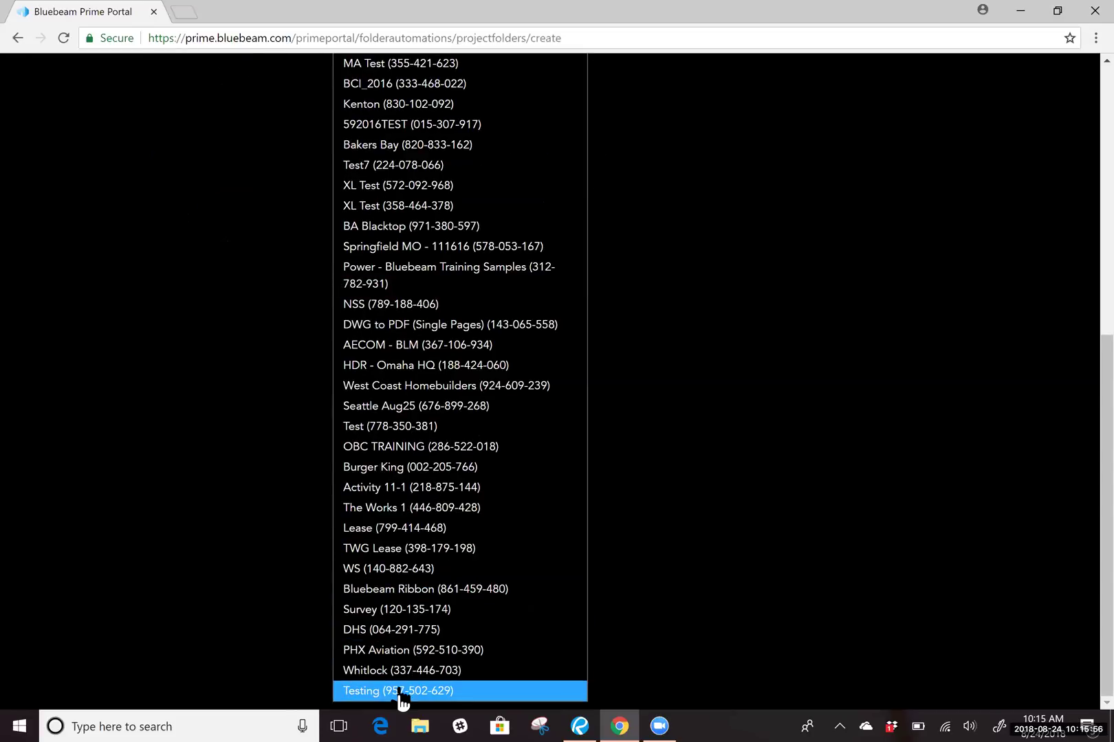
click(399, 693)
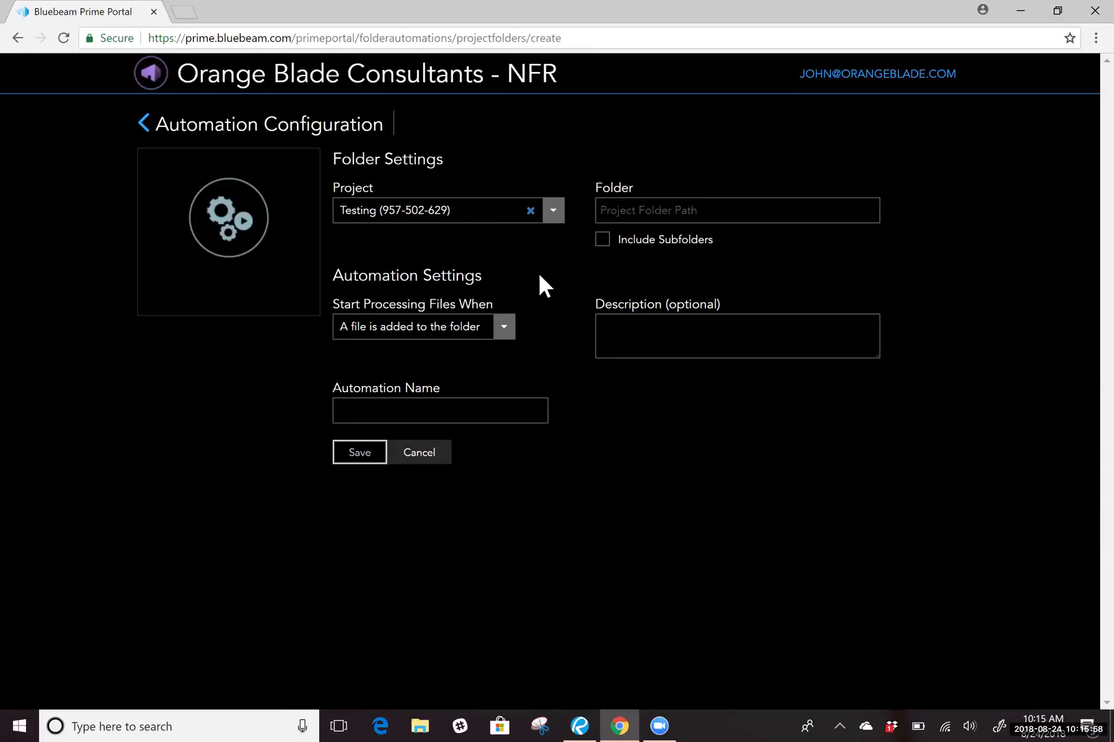
click(636, 216)
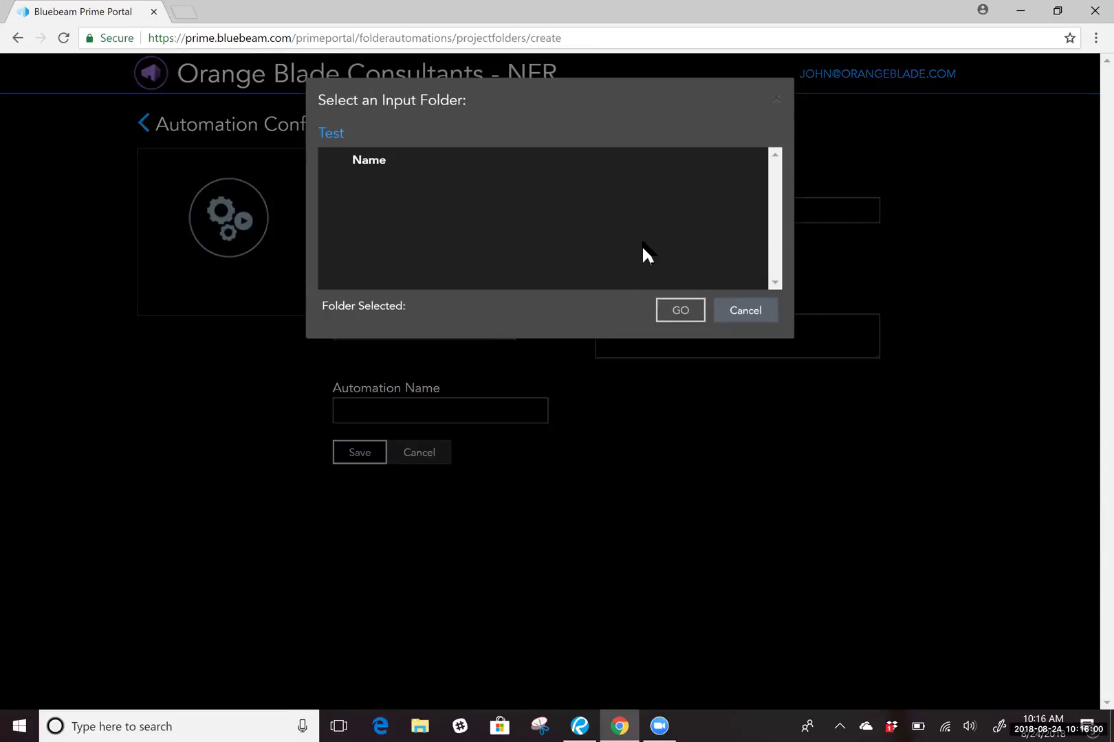
click(369, 184)
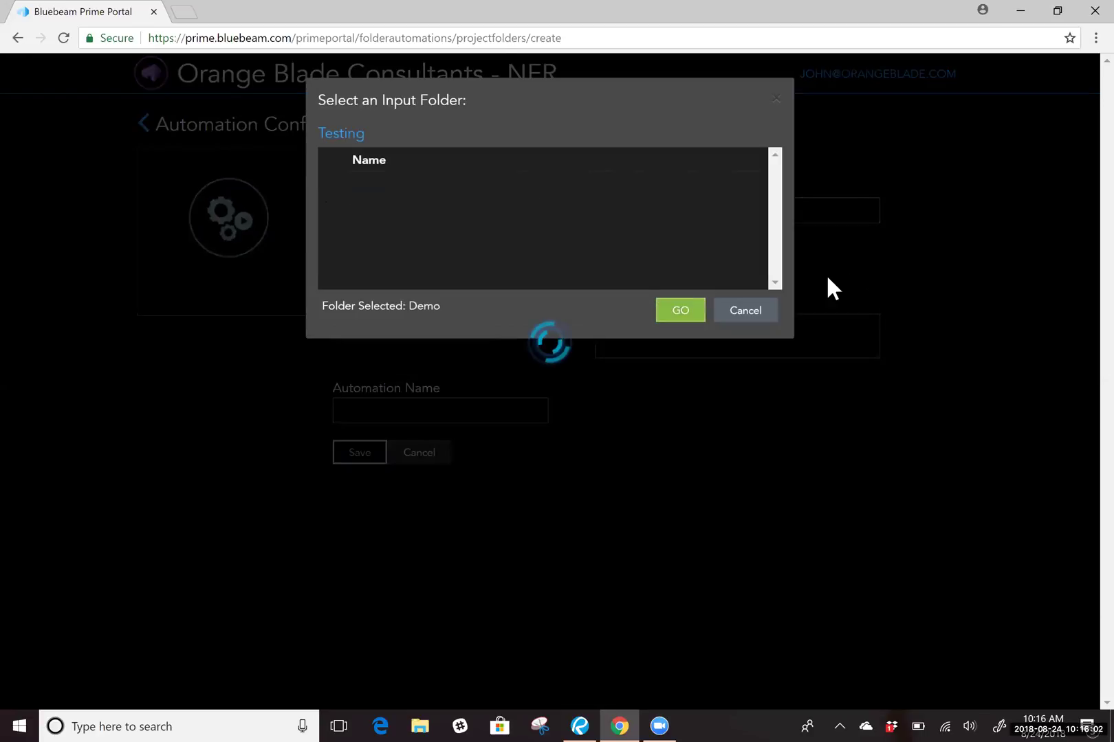
click(680, 313)
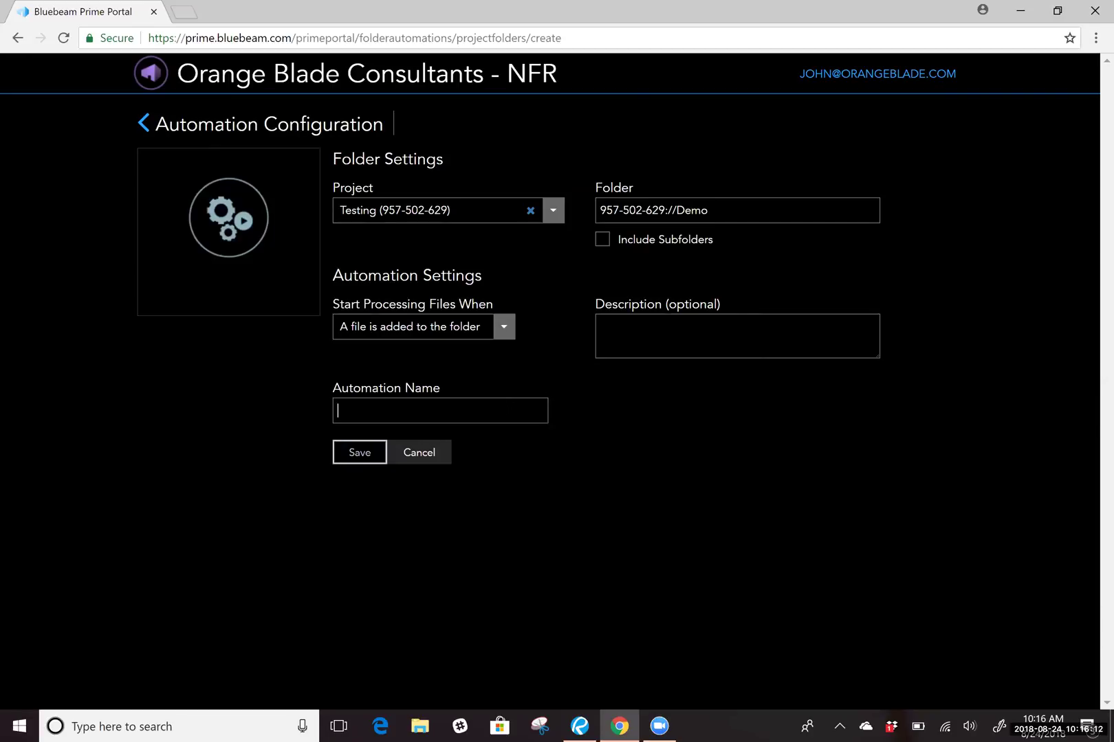
text(WORD to PDF)
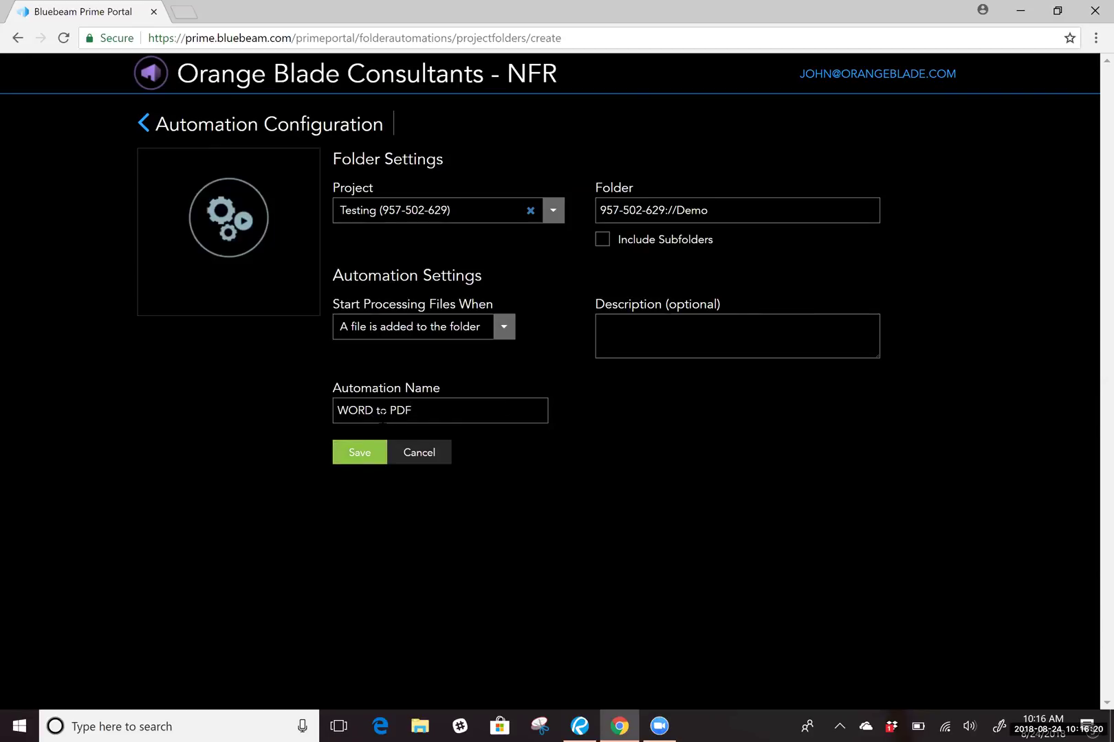
click(361, 454)
Go back to the automations list and open the WORD to PDF automation's configuration
click(138, 122)
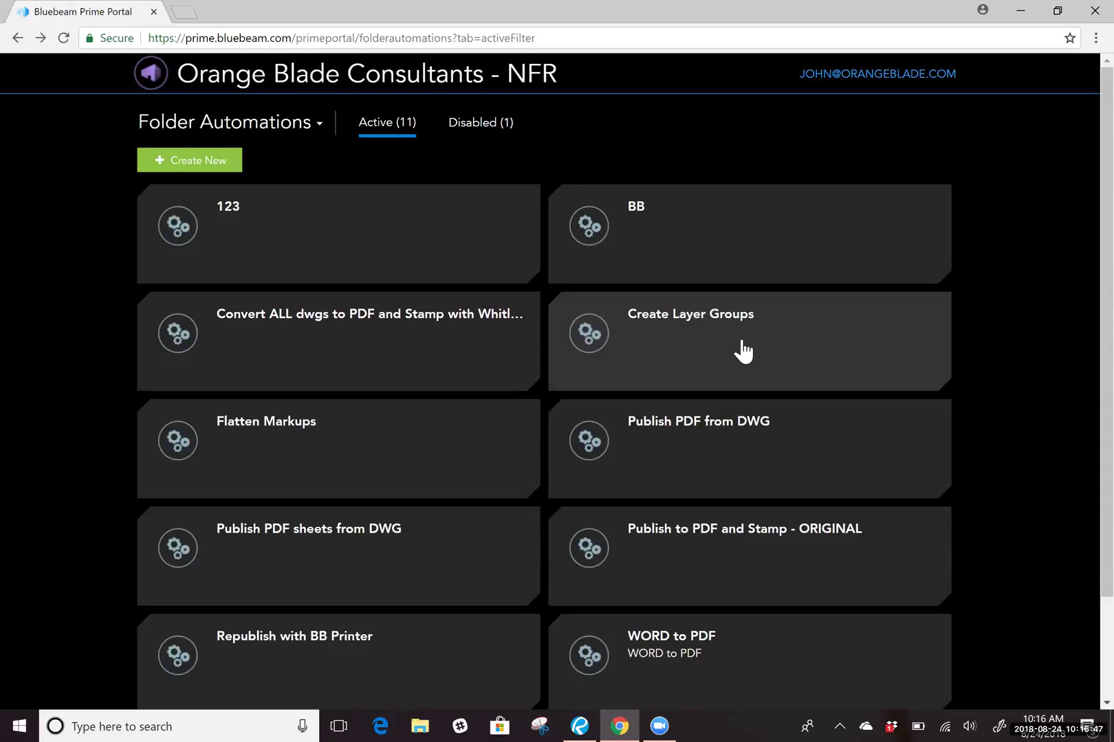
scroll(742, 352, down, 2)
click(737, 574)
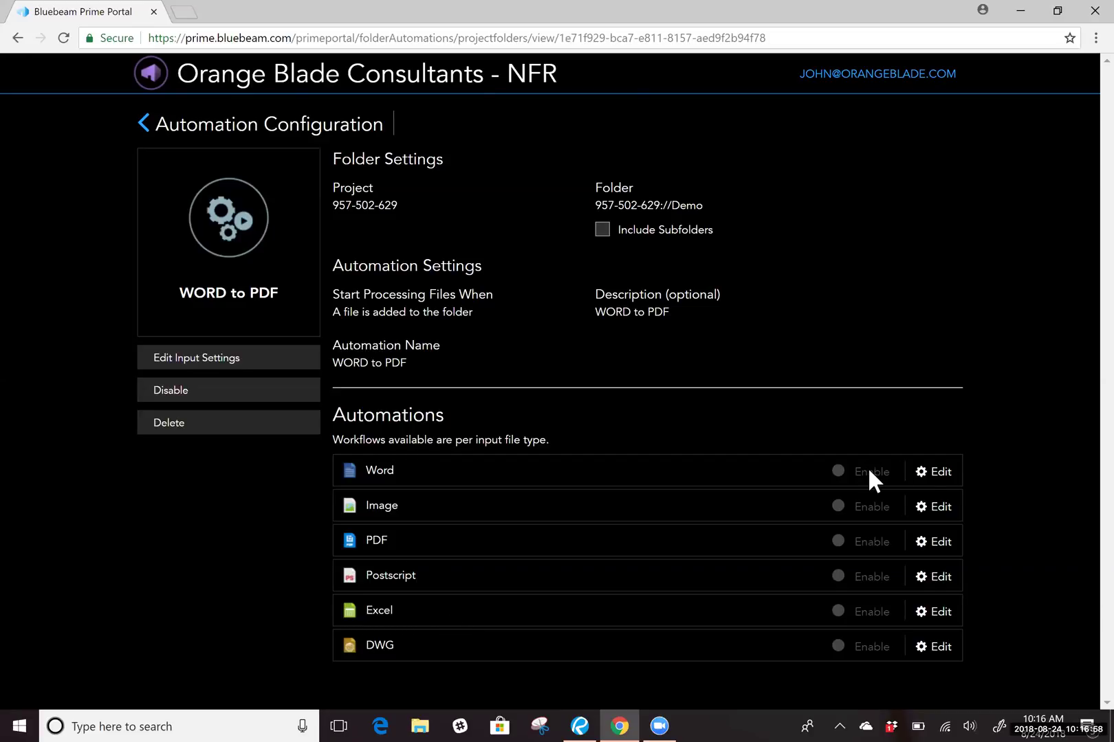
Add a Rotate Pages action (90°, all pages) to the Word input workflow
click(936, 481)
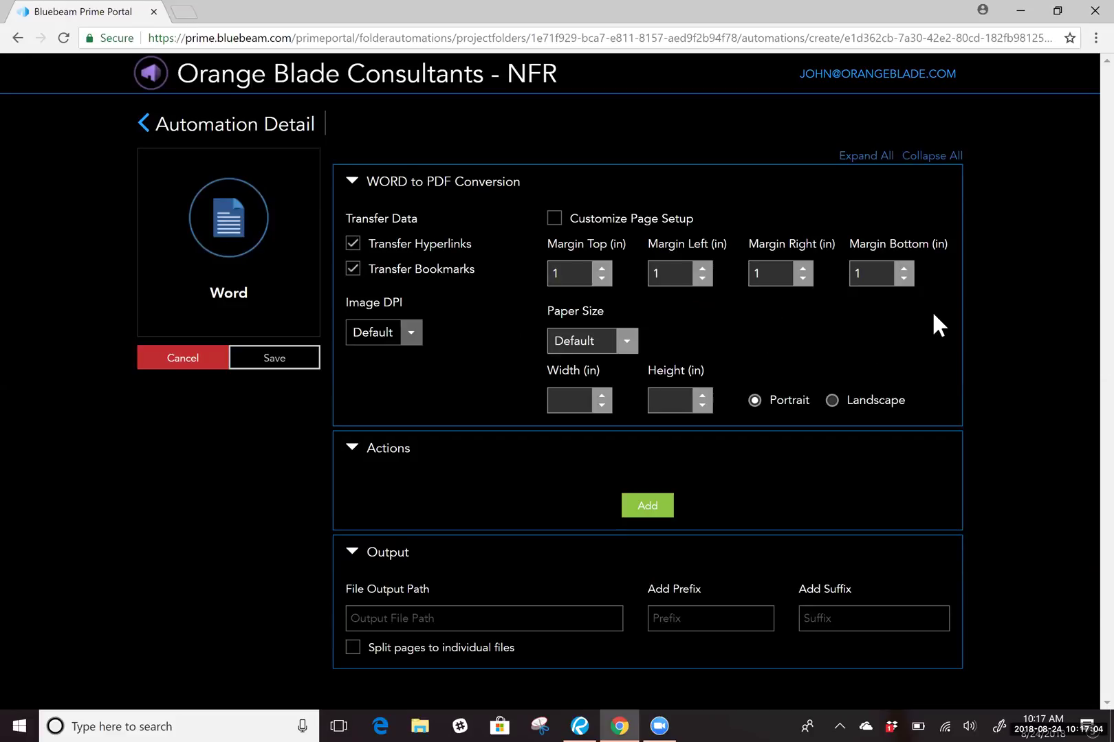
click(659, 506)
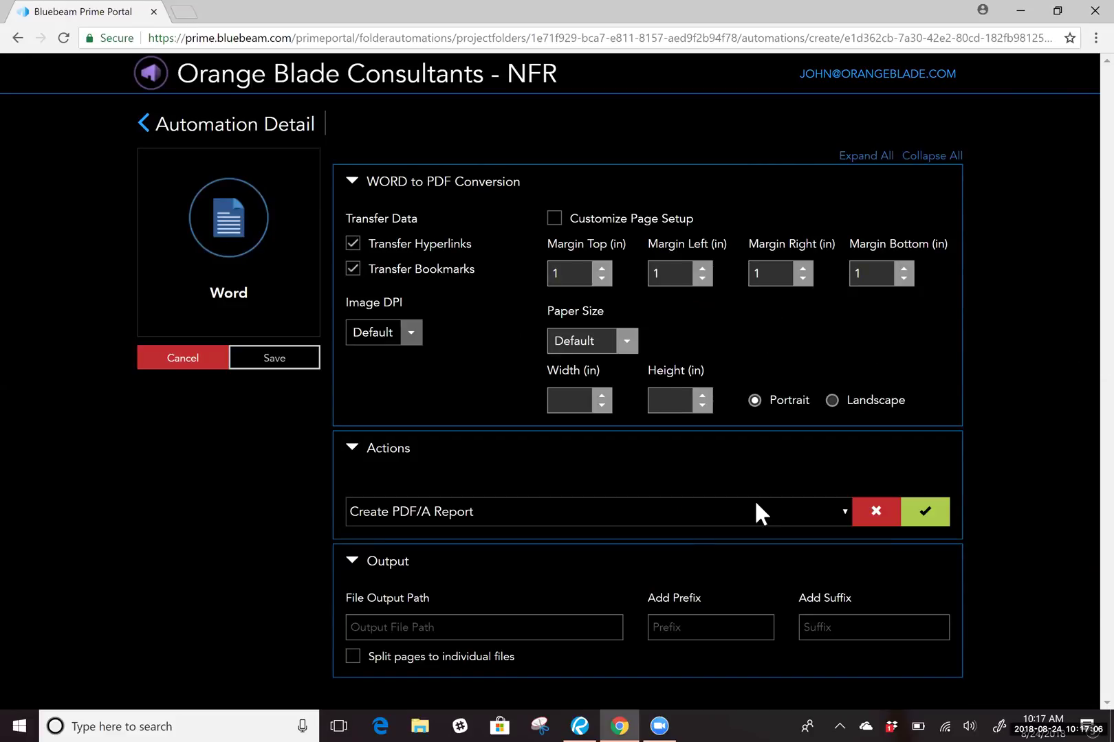
click(512, 510)
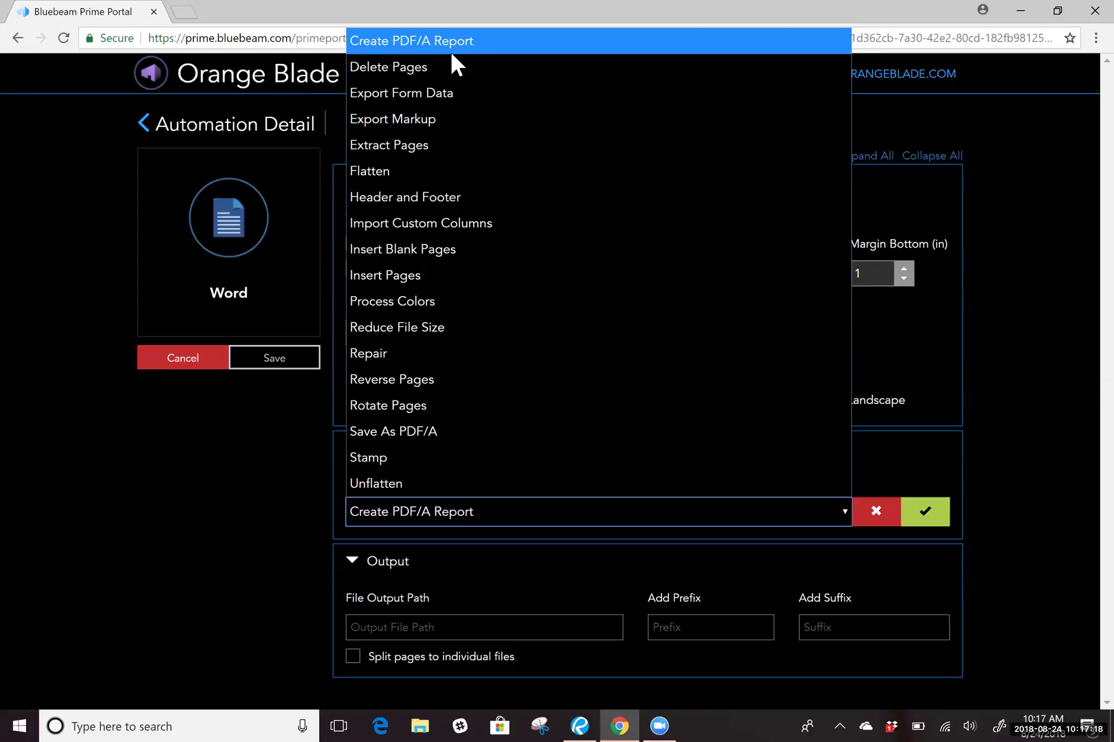
click(458, 411)
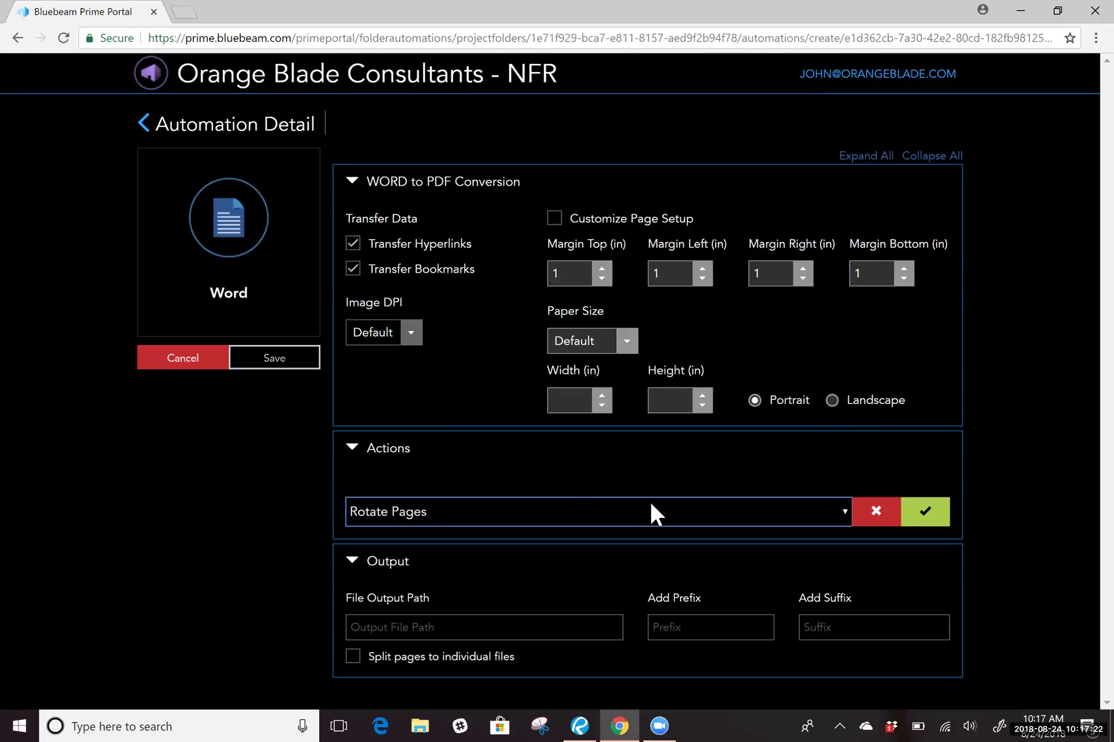
click(942, 514)
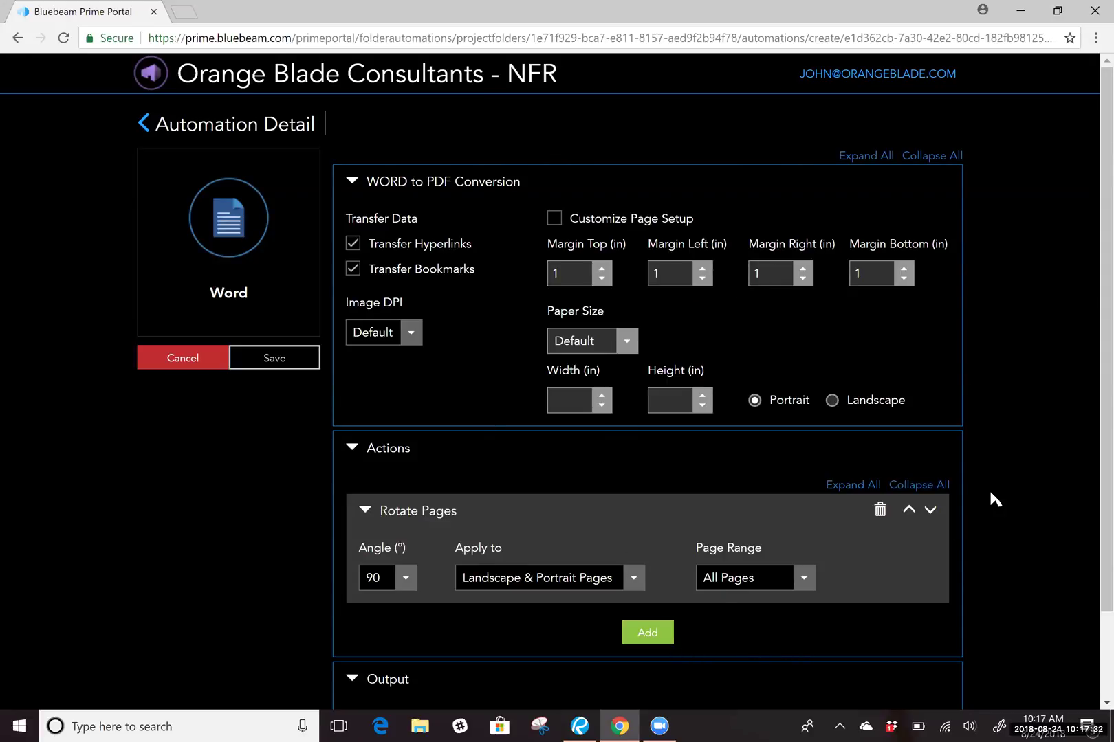
Browse for an output destination folder, then close the picker without choosing one
scroll(981, 404, down, 3)
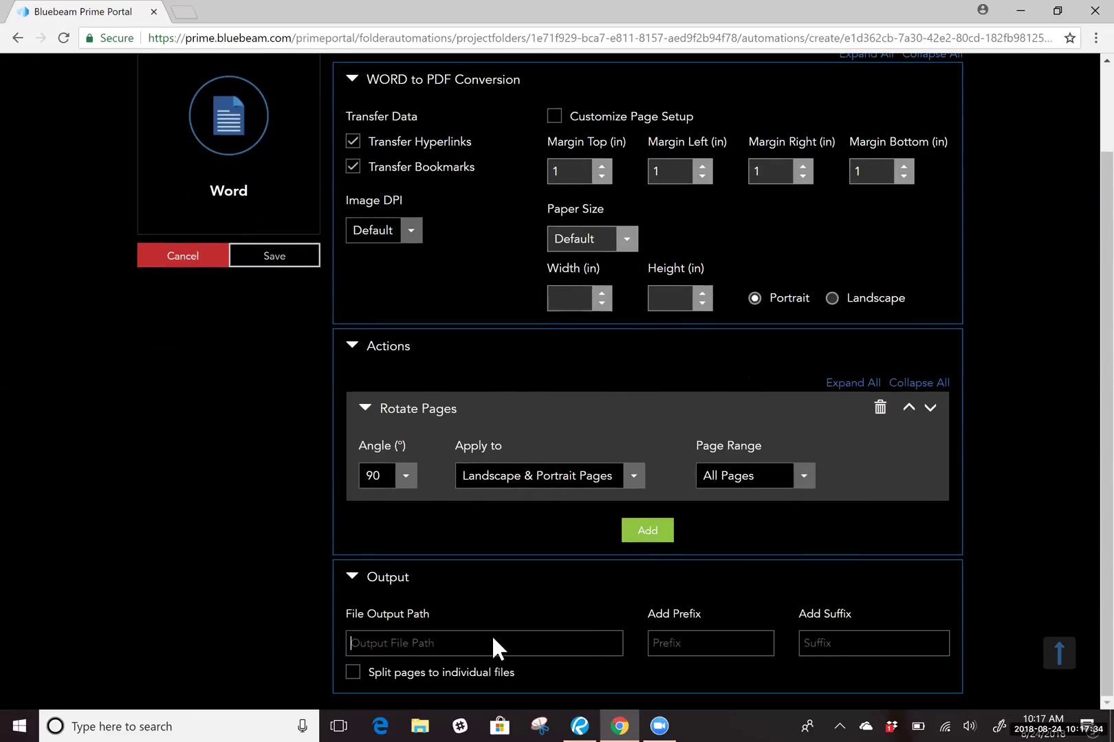
click(493, 639)
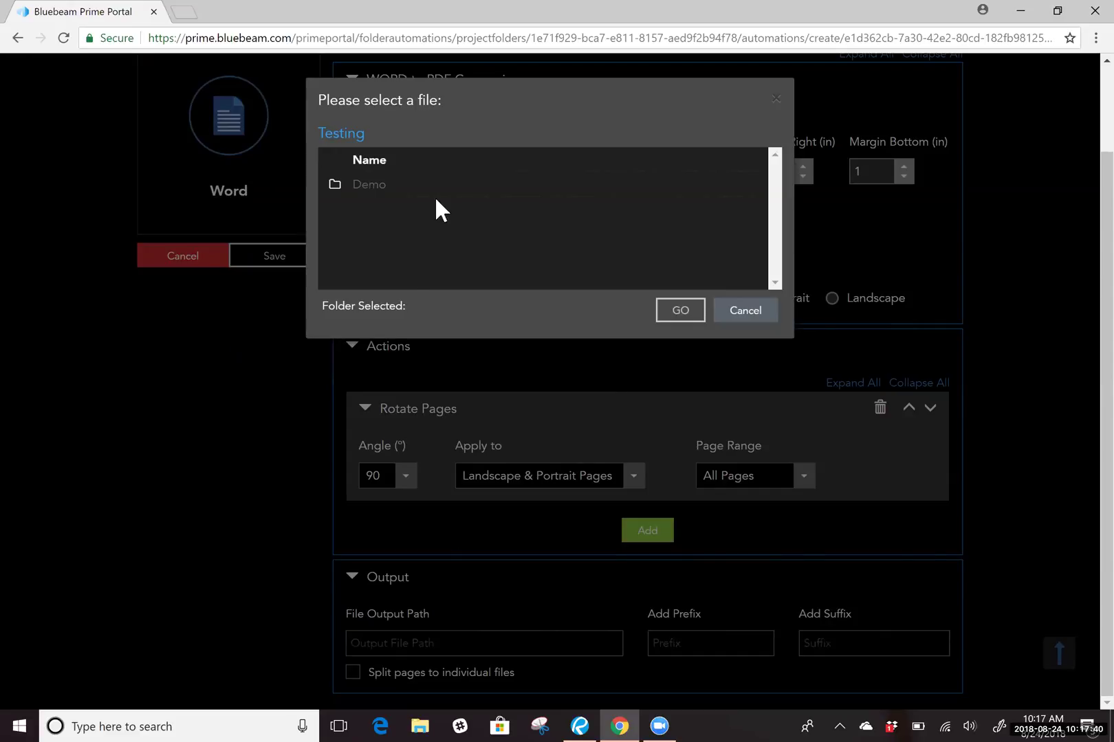
click(747, 314)
scroll(204, 414, up, 2)
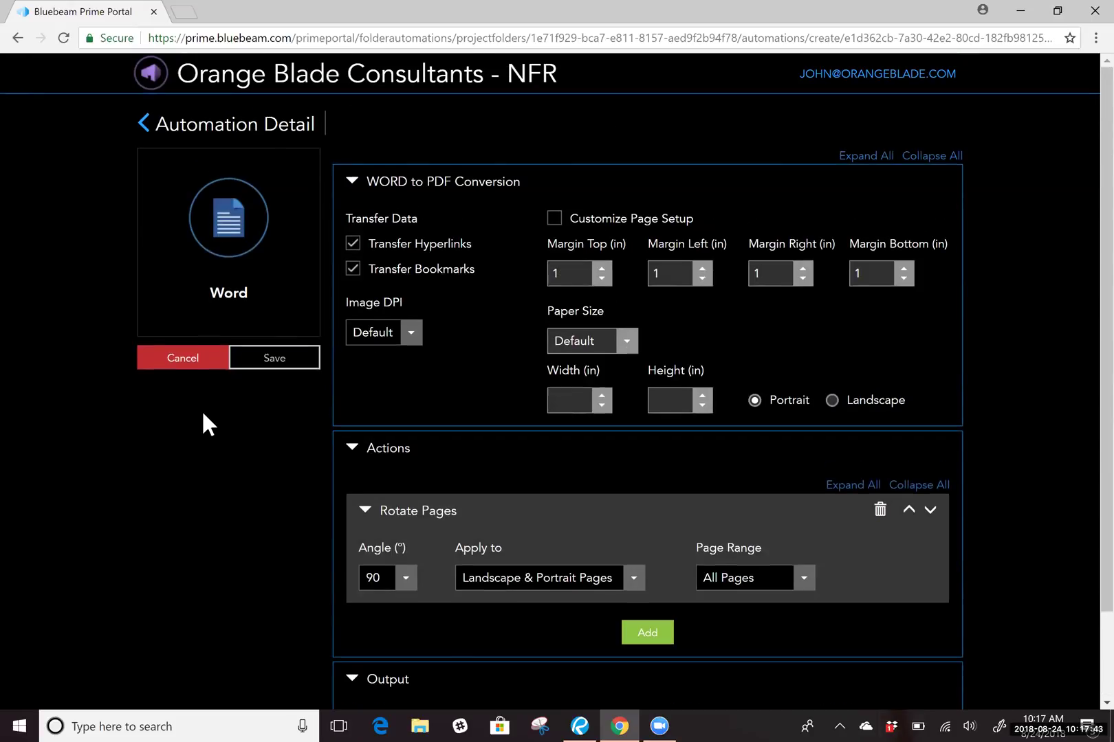
Cancel the Word workflow edits and go back to the Folder Automations list
click(208, 354)
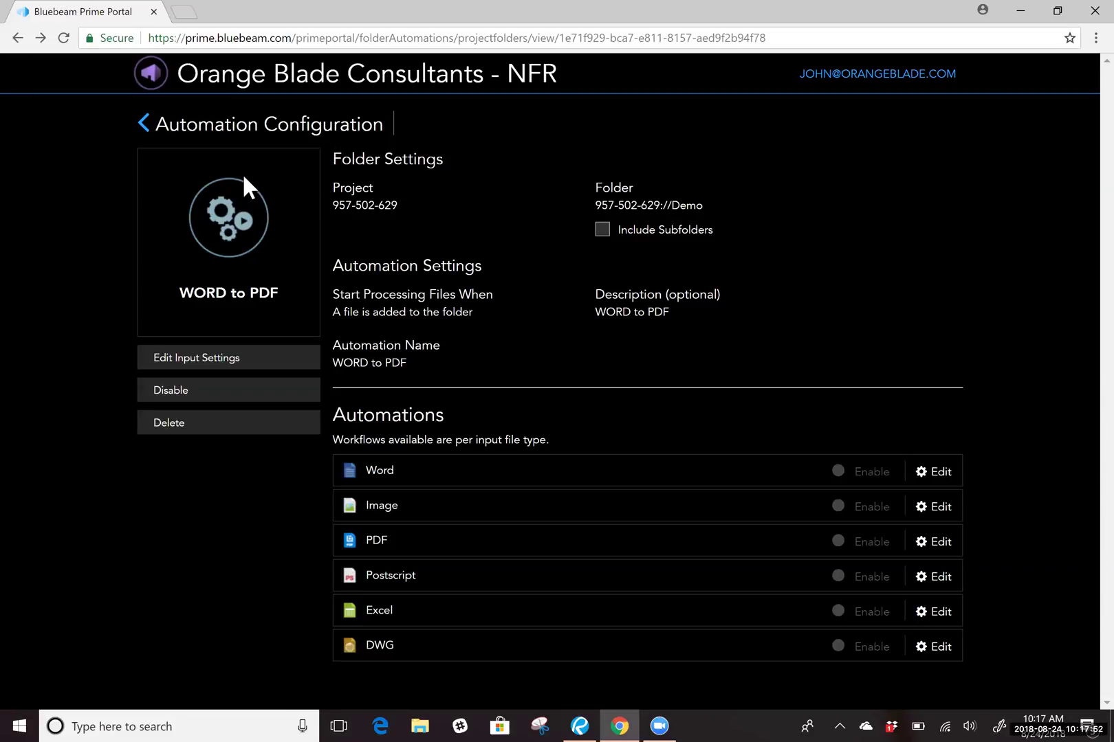
click(143, 115)
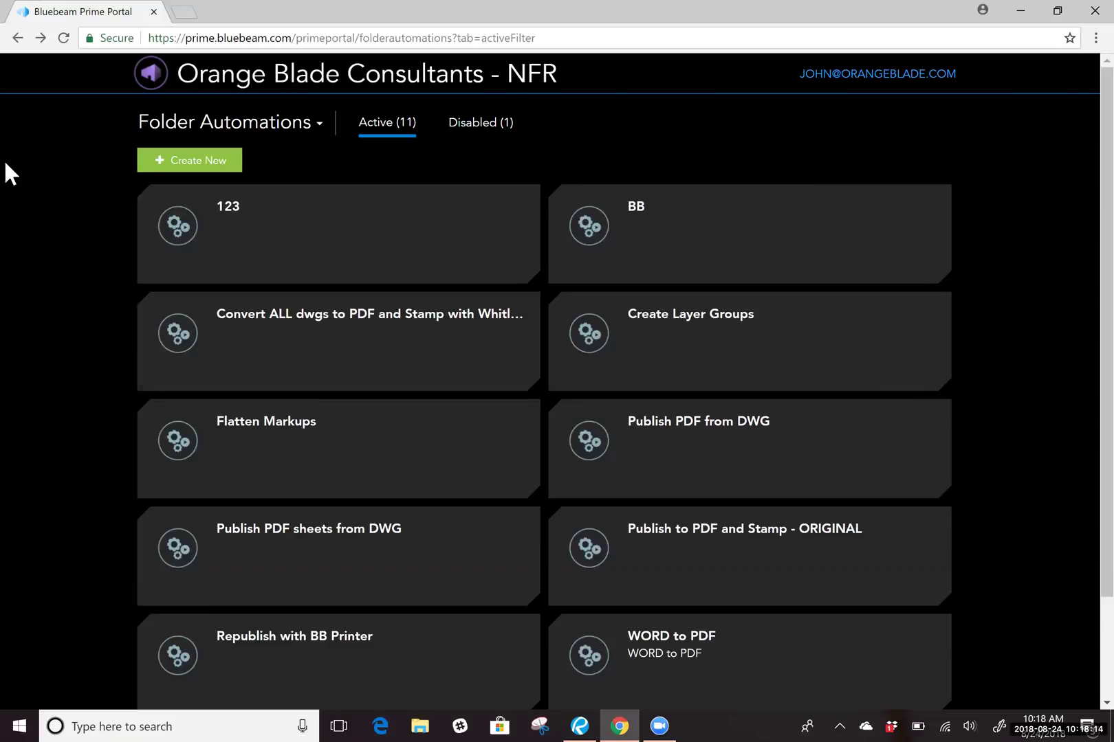
Return to the portal home dashboard showing 11 active automations, 45 projects and 3 sessions
click(151, 69)
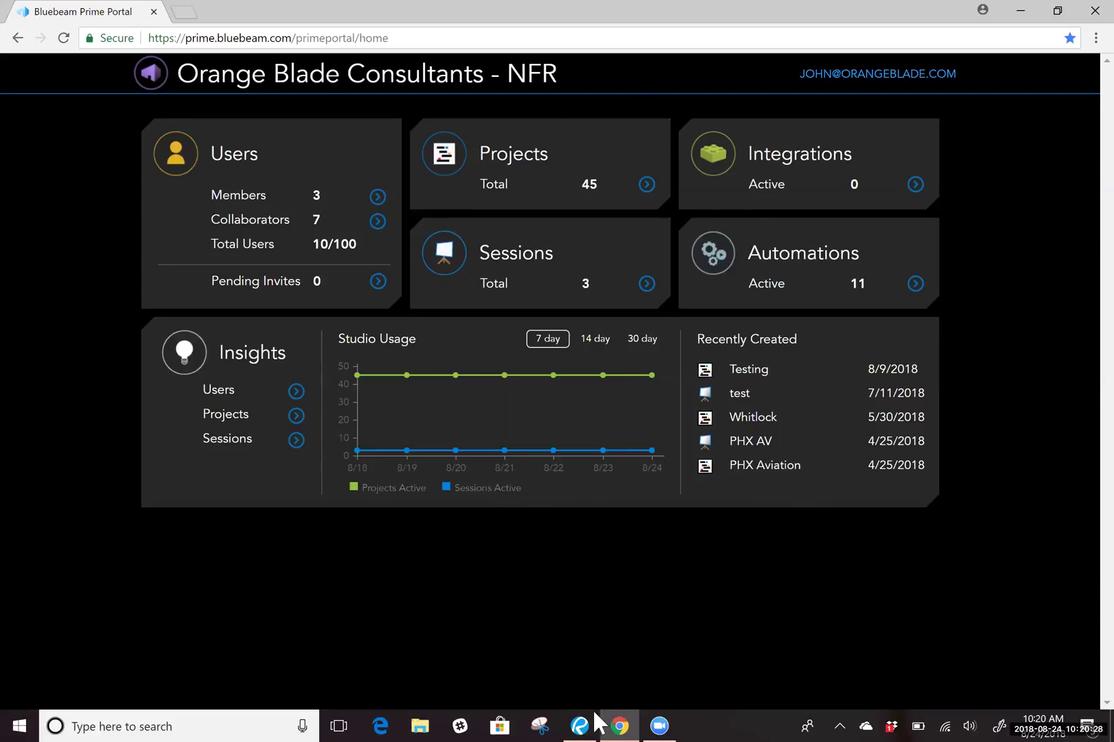
Switch back to the BB Studio Prime deck in Revu and advance to the Thank You slide, page 7 of 7
mouse_move(590, 727)
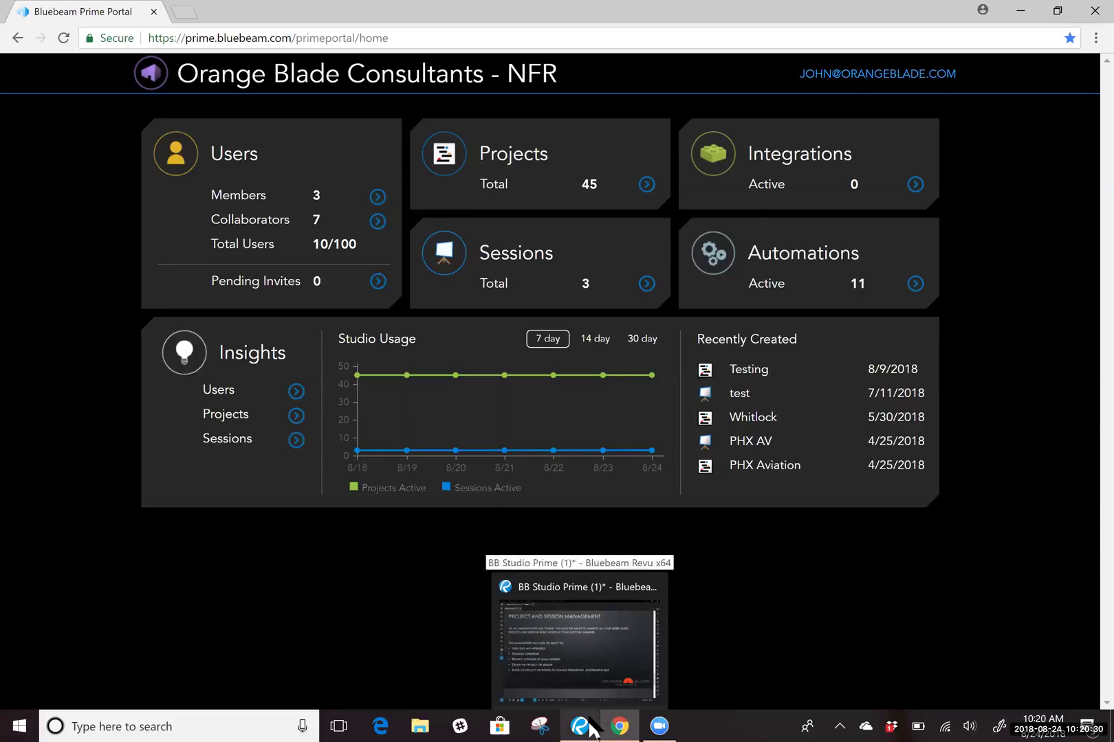
click(590, 727)
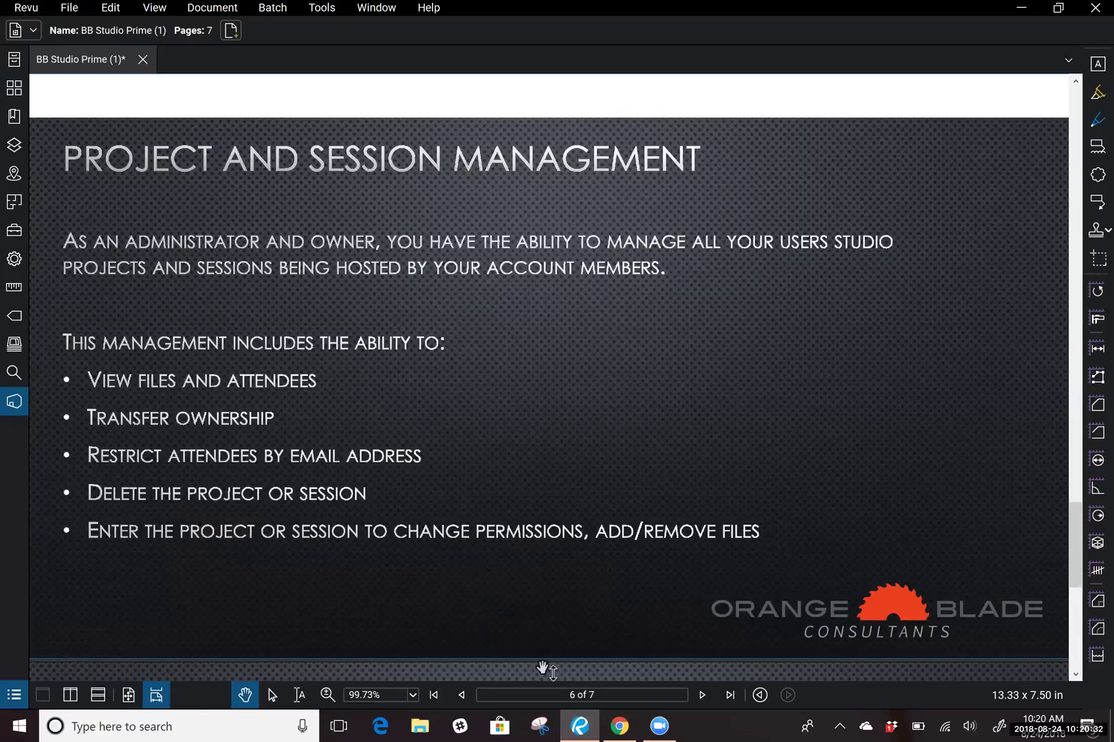
click(700, 688)
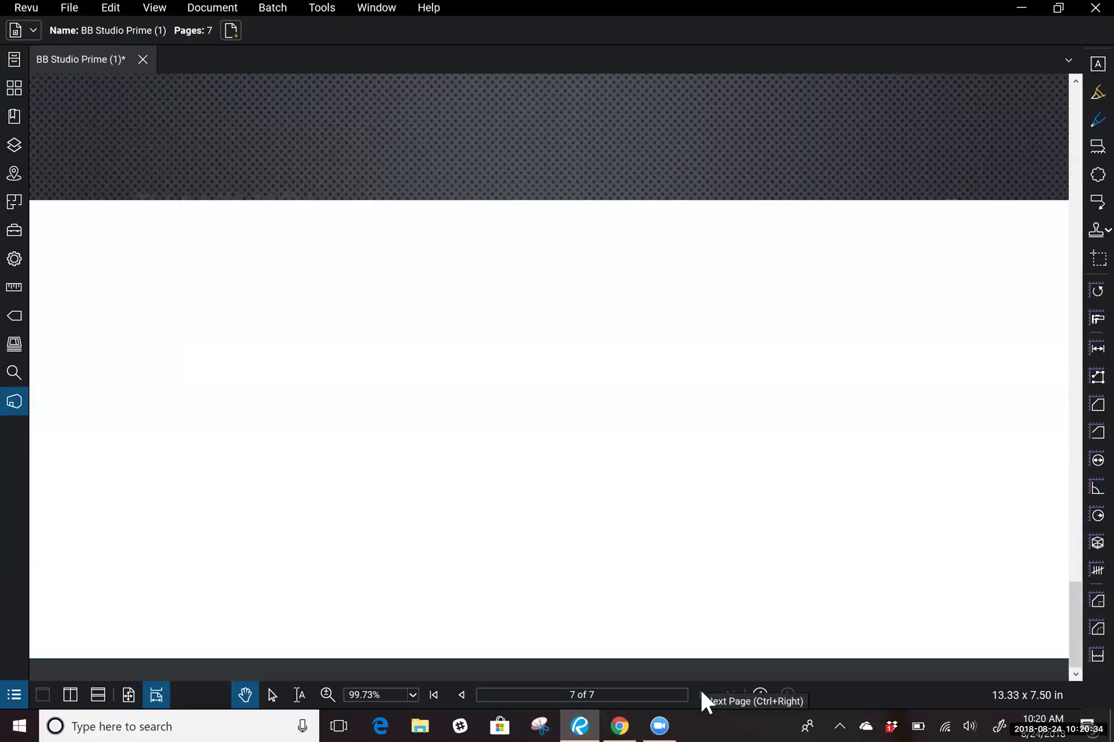